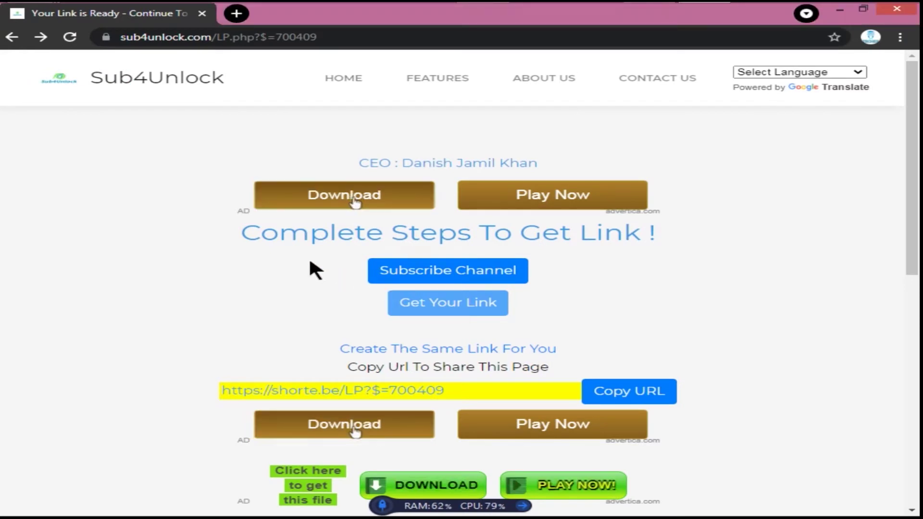
# Step: Use Sub4Unlock's Subscribe Channel step to open TECHEX's YouTube page in a new tab
pyautogui.moveTo(243, 237); pyautogui.dragTo(682, 242)
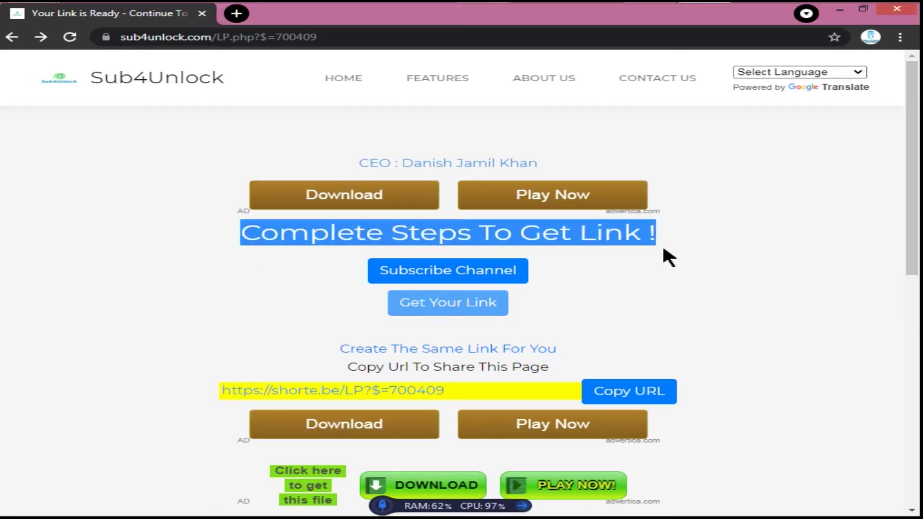
pyautogui.click(663, 256)
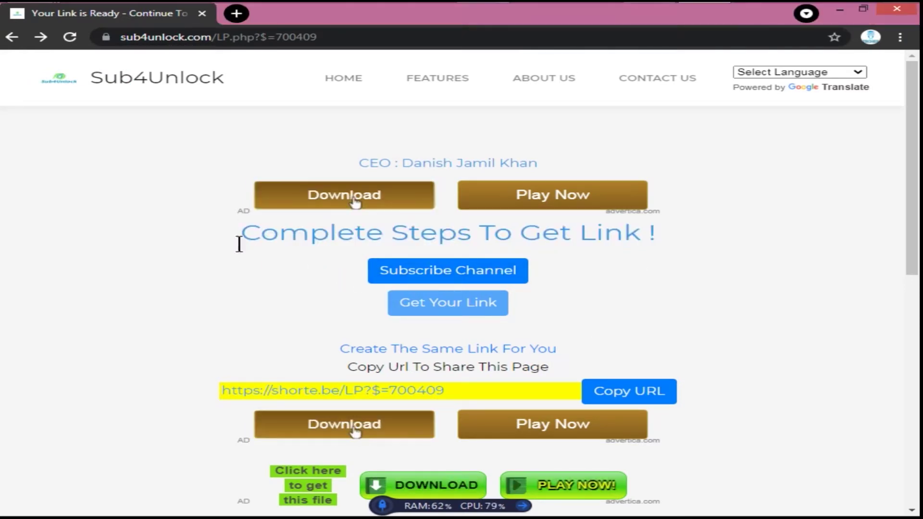
pyautogui.moveTo(244, 243); pyautogui.dragTo(682, 238)
pyautogui.click(631, 253)
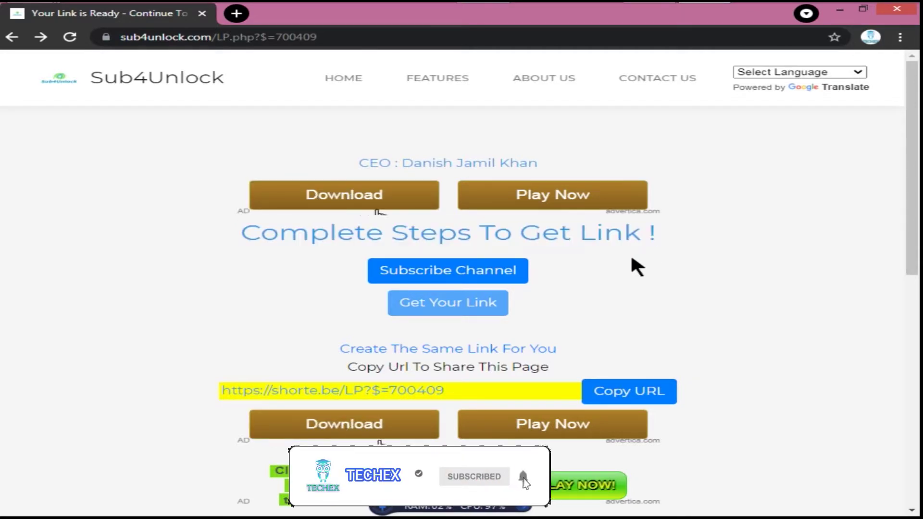
pyautogui.click(420, 270)
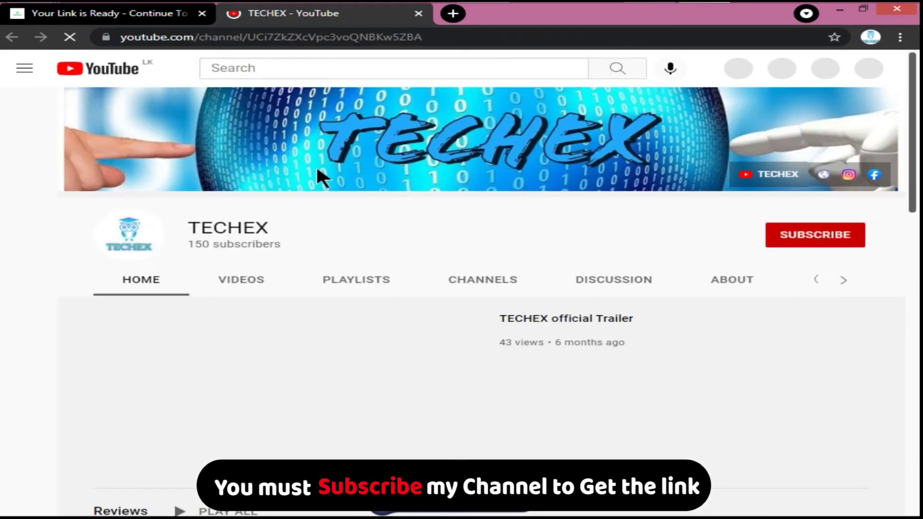
# Step: Pause the trailer, subscribe to TECHEX with the bell set to All, then return to Sub4Unlock
pyautogui.click(121, 460)
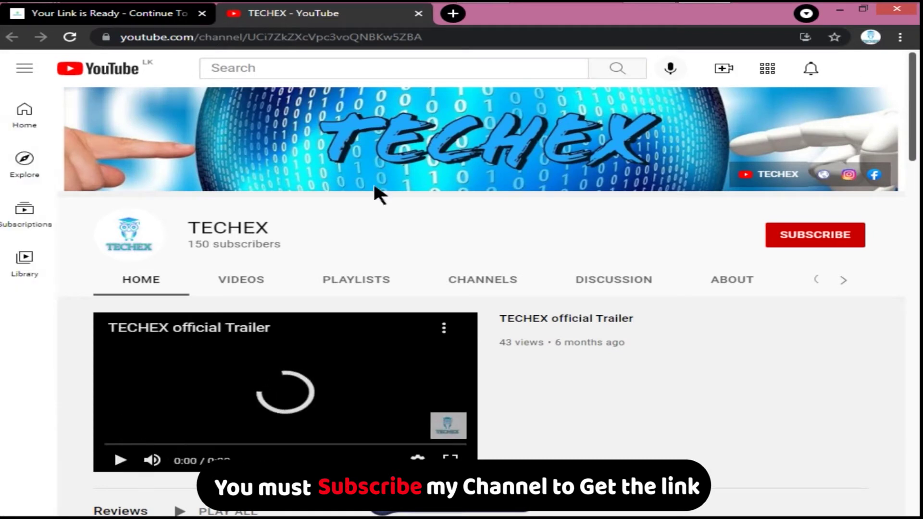
pyautogui.click(810, 236)
pyautogui.click(851, 234)
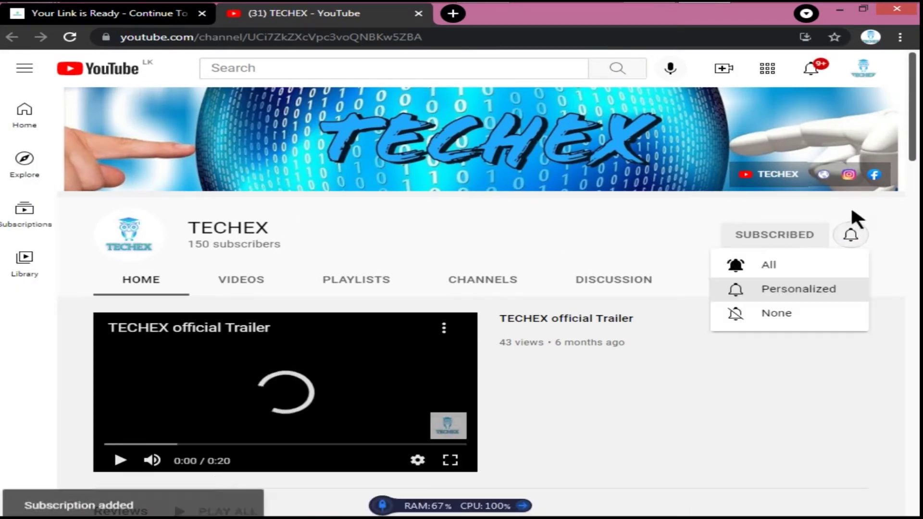
pyautogui.click(793, 264)
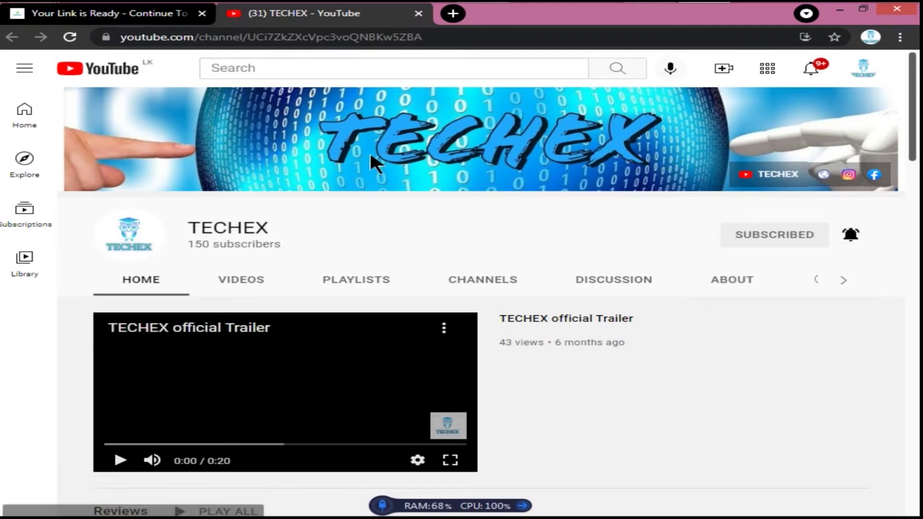
pyautogui.click(102, 18)
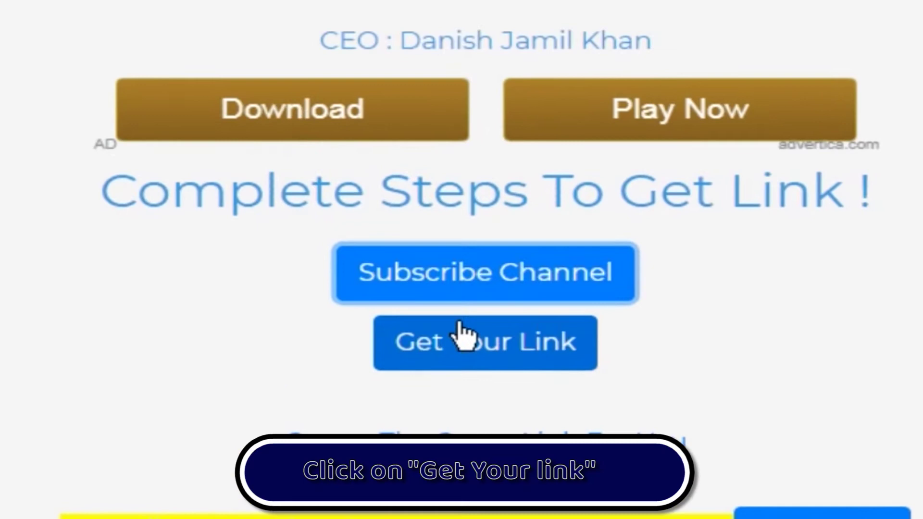
# Step: Download the 47.16 MB Element Pack by TECHEX.exe from MediaFire and launch it from the desktop
pyautogui.click(459, 327)
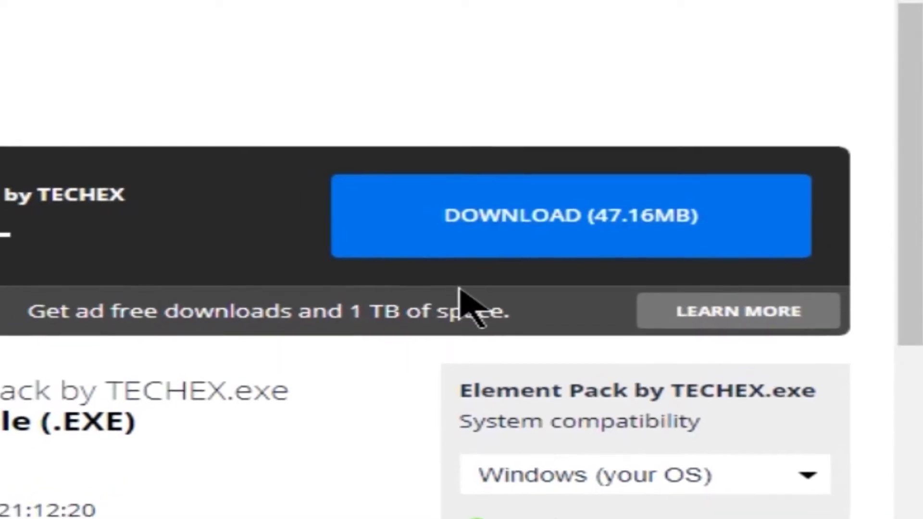
pyautogui.click(515, 233)
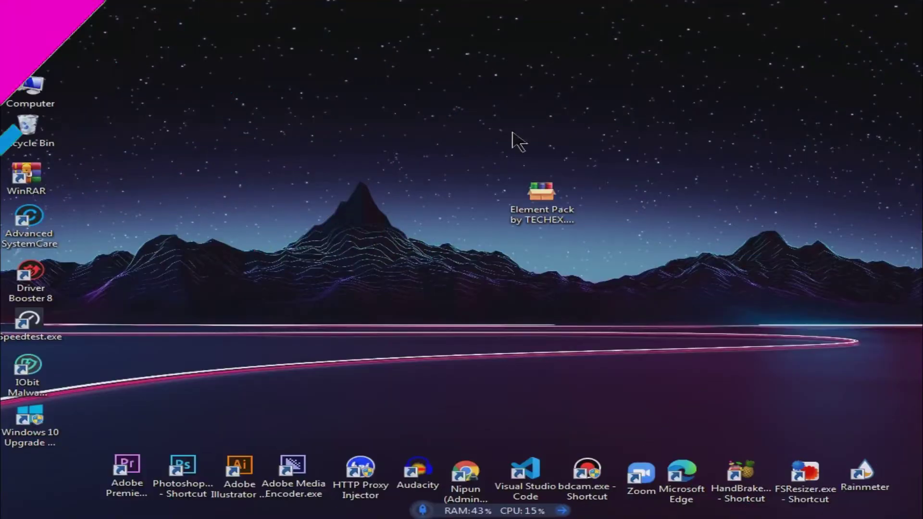
pyautogui.click(533, 189)
pyautogui.moveTo(533, 188); pyautogui.dragTo(515, 182)
pyautogui.doubleClick(515, 182)
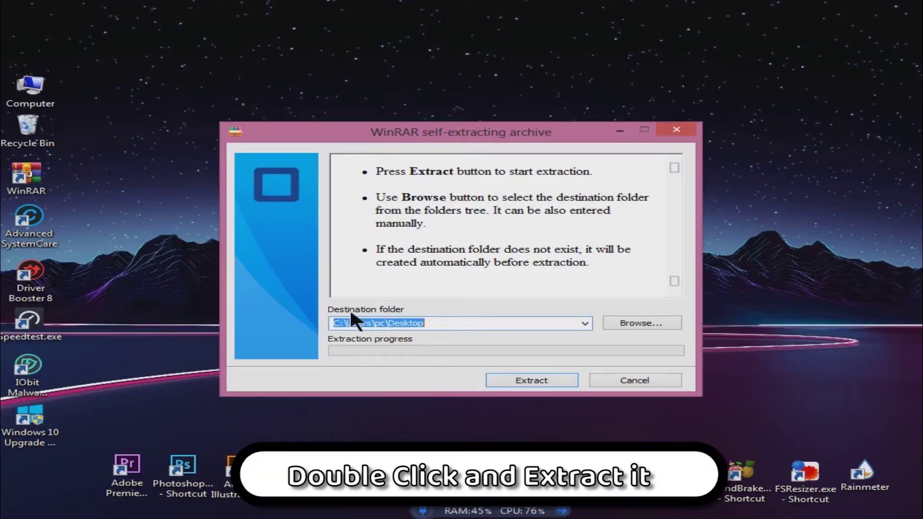
# Step: Extract the archive to the Desktop and open the new Element Pack by TECHEX folder
pyautogui.moveTo(427, 324); pyautogui.dragTo(386, 322)
pyautogui.click(516, 378)
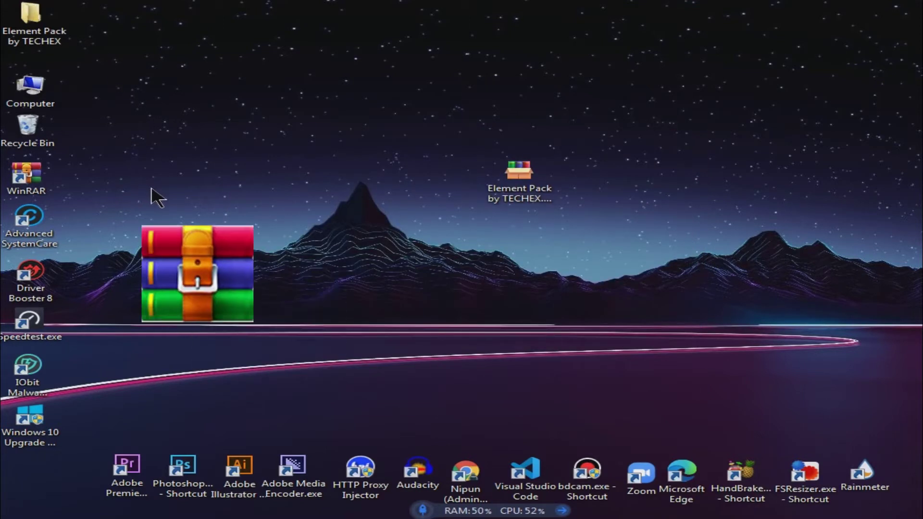
pyautogui.moveTo(62, 29); pyautogui.dragTo(276, 224)
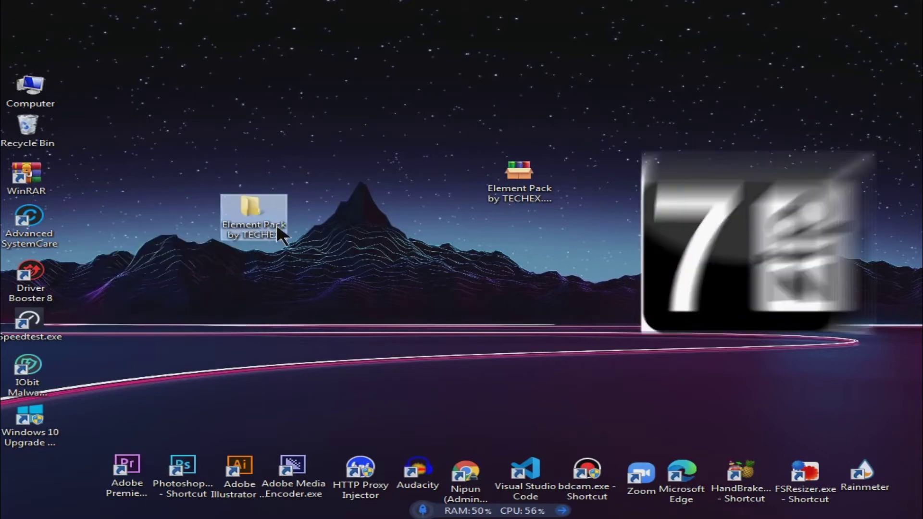
pyautogui.doubleClick(266, 214)
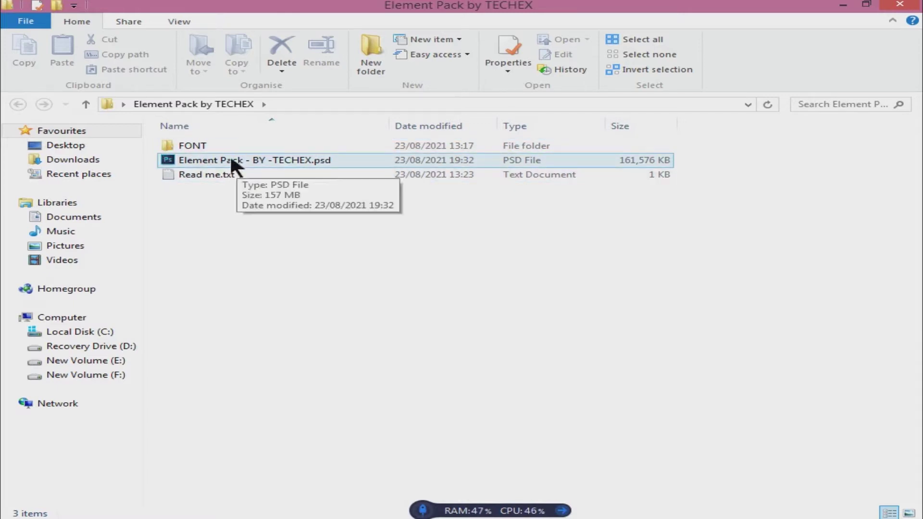
# Step: Install both fonts from the FONT folder, then open Element Pack - BY -TECHEX.psd
pyautogui.doubleClick(265, 145)
pyautogui.moveTo(242, 195); pyautogui.dragTo(250, 142)
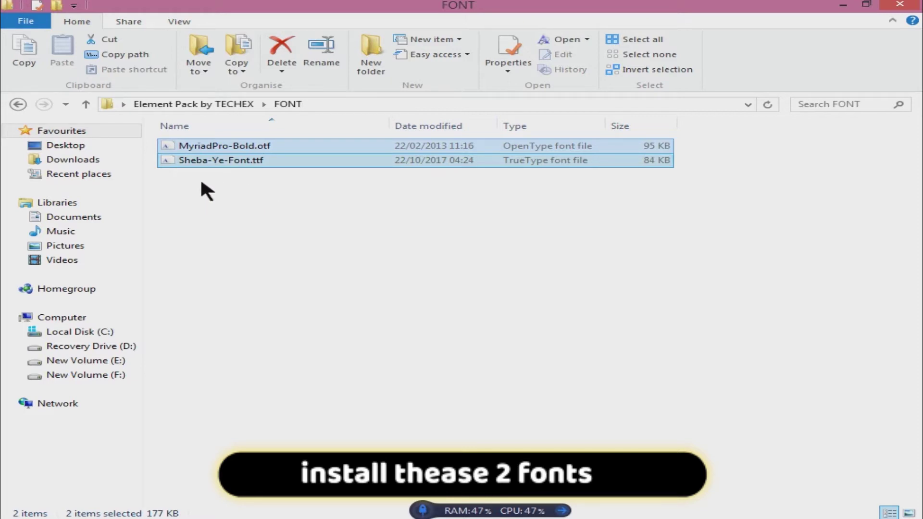
pyautogui.rightClick(218, 156)
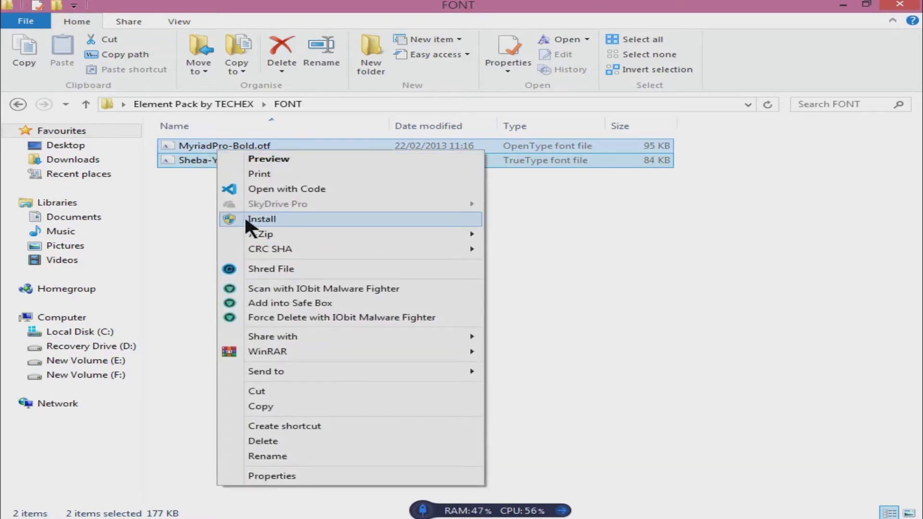
pyautogui.click(183, 204)
pyautogui.click(18, 104)
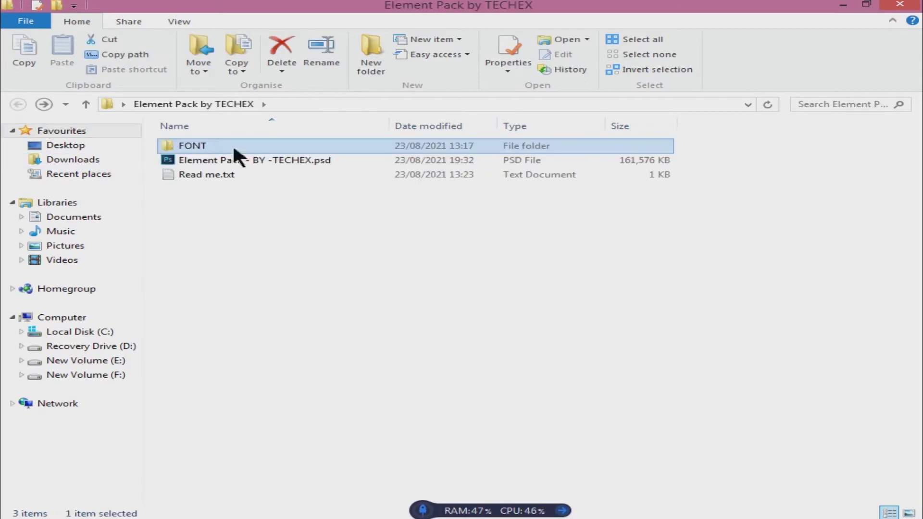
pyautogui.doubleClick(234, 160)
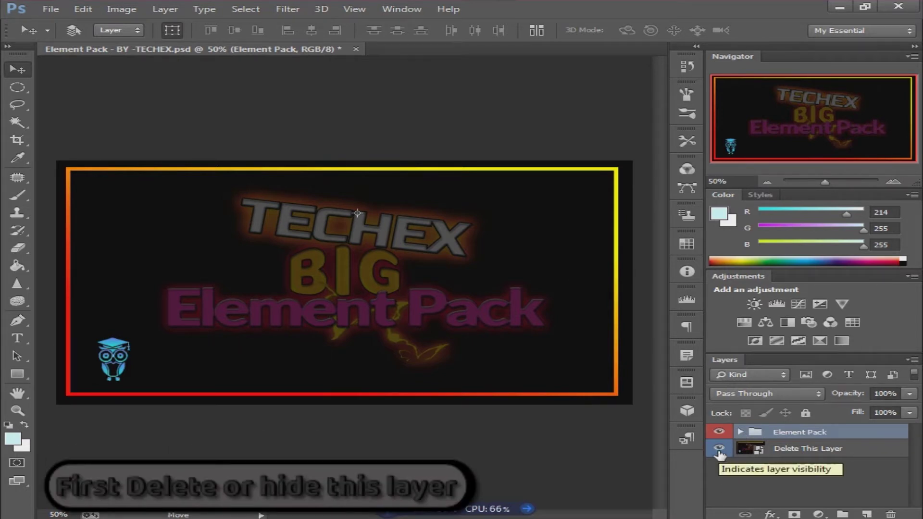
# Step: Expand the Element Pack layer group, scroll through its folders, and expand Emojis
pyautogui.click(741, 432)
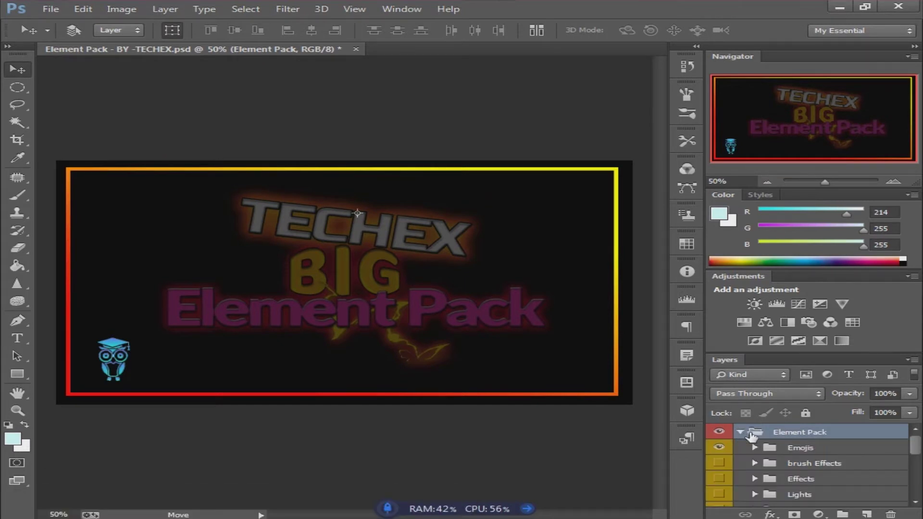
pyautogui.scroll(-5, 752, 435)
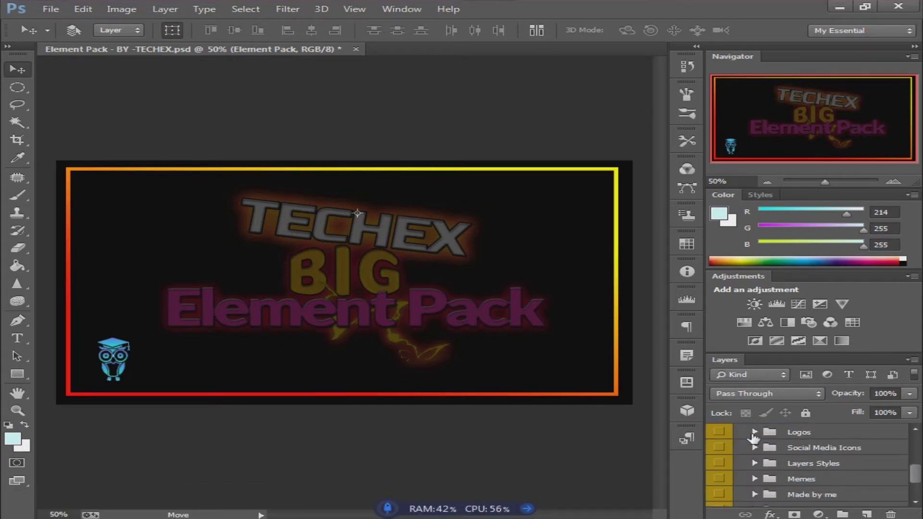
pyautogui.scroll(-3, 753, 437)
pyautogui.scroll(4, 784, 458)
pyautogui.scroll(4, 787, 461)
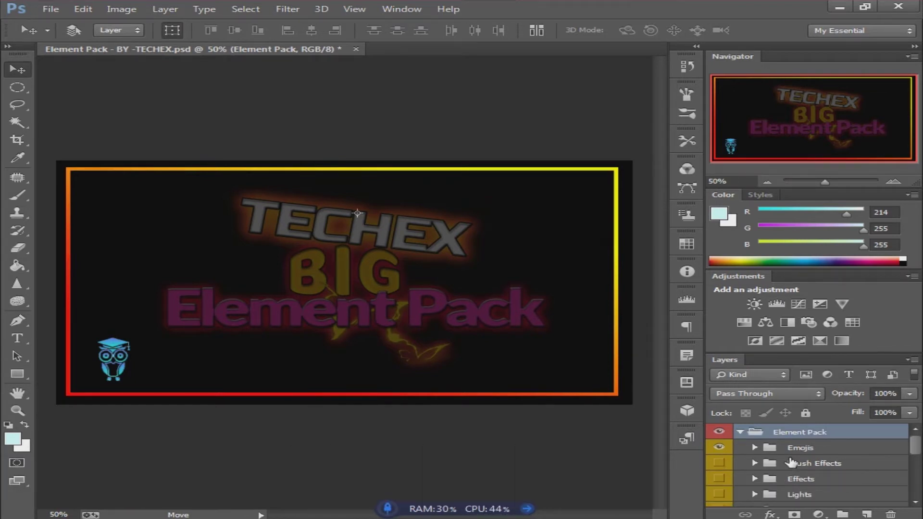
pyautogui.click(753, 448)
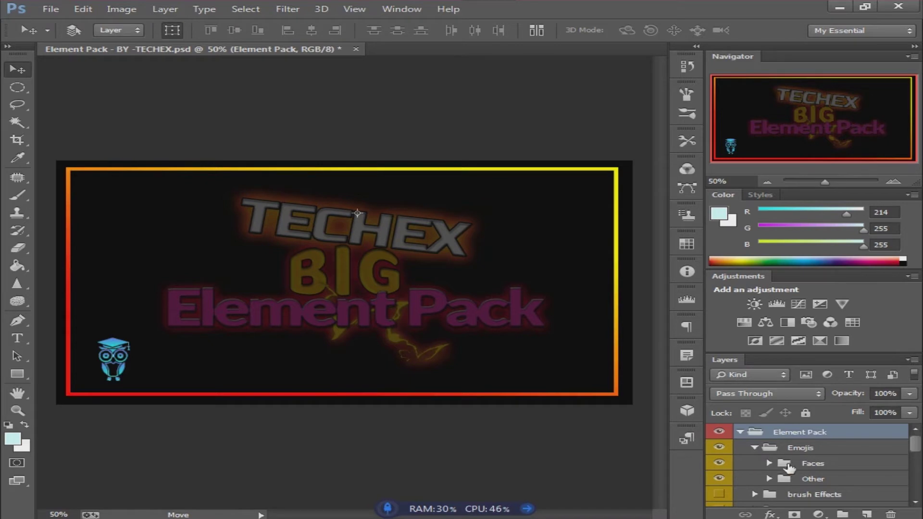
# Step: Expand the Faces group and preview, then hide, emoji layers 8, 7 and 6
pyautogui.click(767, 465)
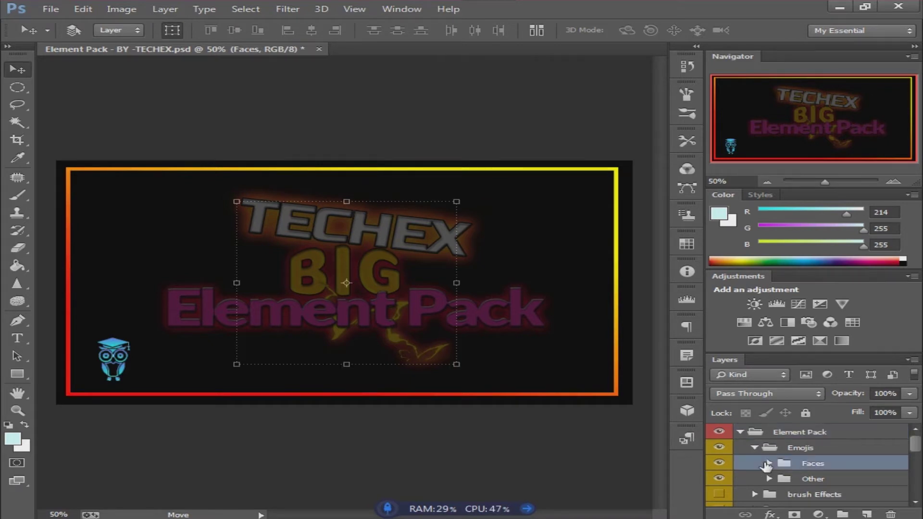
pyautogui.click(768, 465)
pyautogui.scroll(-3, 769, 466)
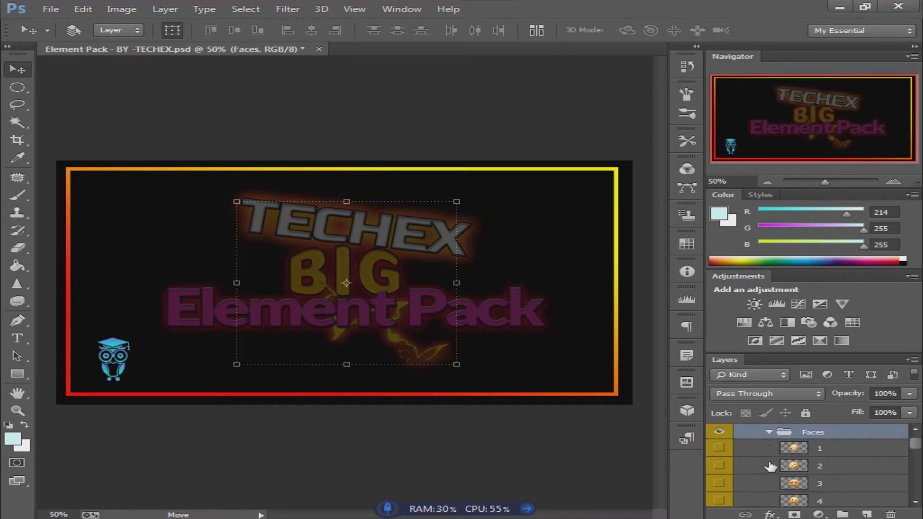
pyautogui.scroll(-3, 771, 468)
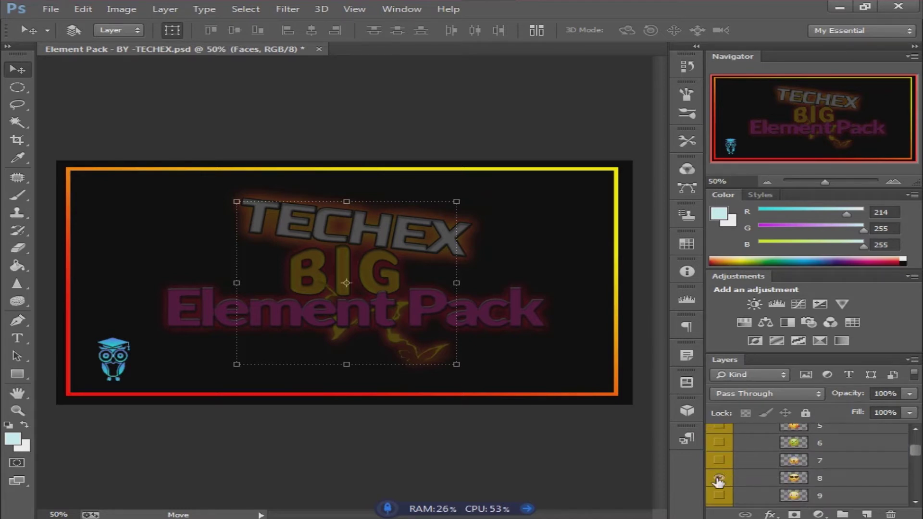
pyautogui.click(719, 479)
pyautogui.click(719, 480)
pyautogui.click(719, 460)
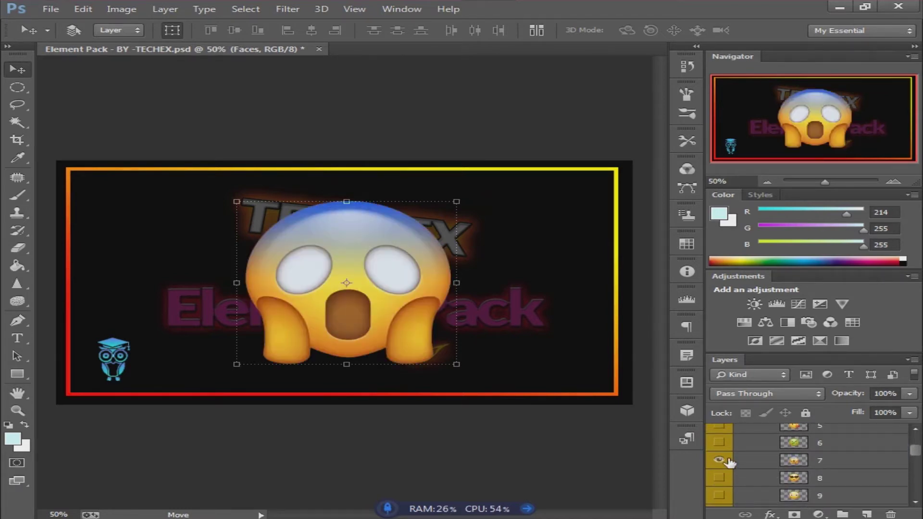
pyautogui.click(720, 461)
pyautogui.click(720, 443)
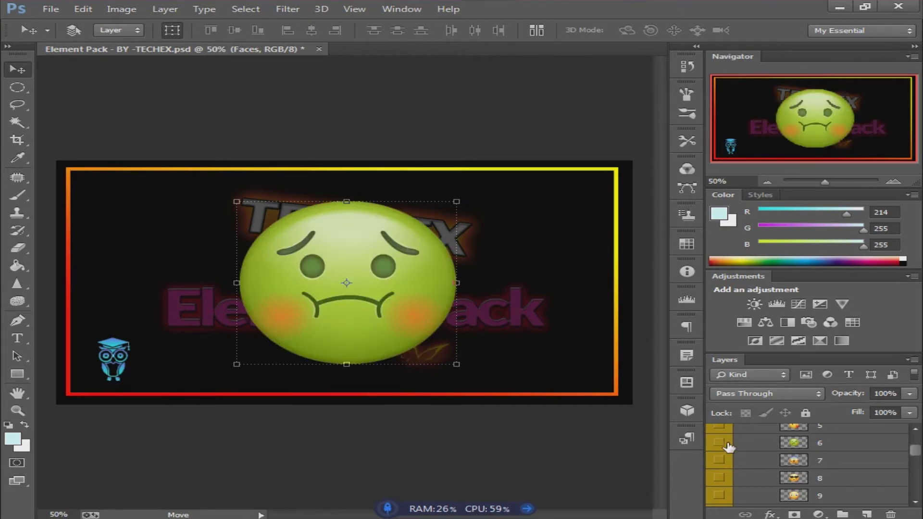
pyautogui.click(720, 443)
# Step: Preview and hide the remaining face emojis, including laughing layer 2, then collapse Faces and Emojis
pyautogui.scroll(1, 726, 444)
pyautogui.click(720, 441)
pyautogui.click(720, 442)
pyautogui.scroll(2, 725, 447)
pyautogui.click(719, 435)
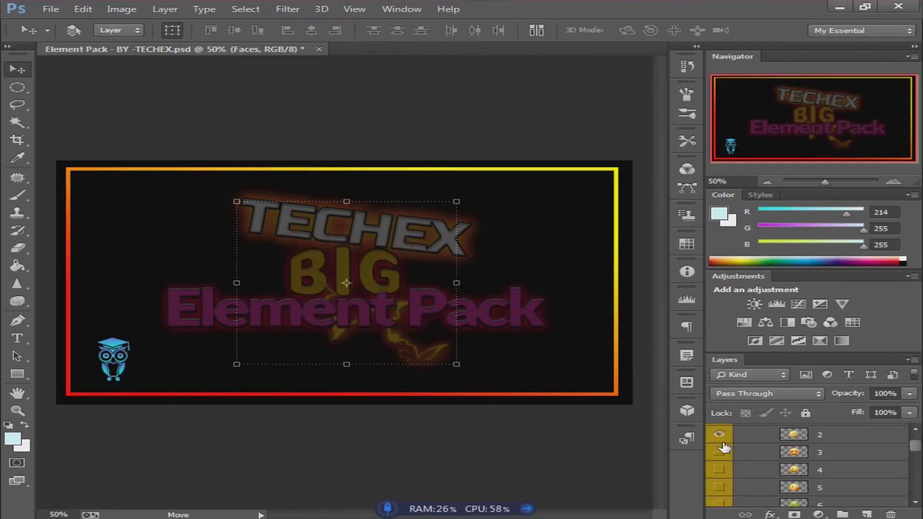
pyautogui.scroll(1, 724, 448)
pyautogui.click(720, 452)
pyautogui.scroll(3, 720, 457)
pyautogui.click(768, 465)
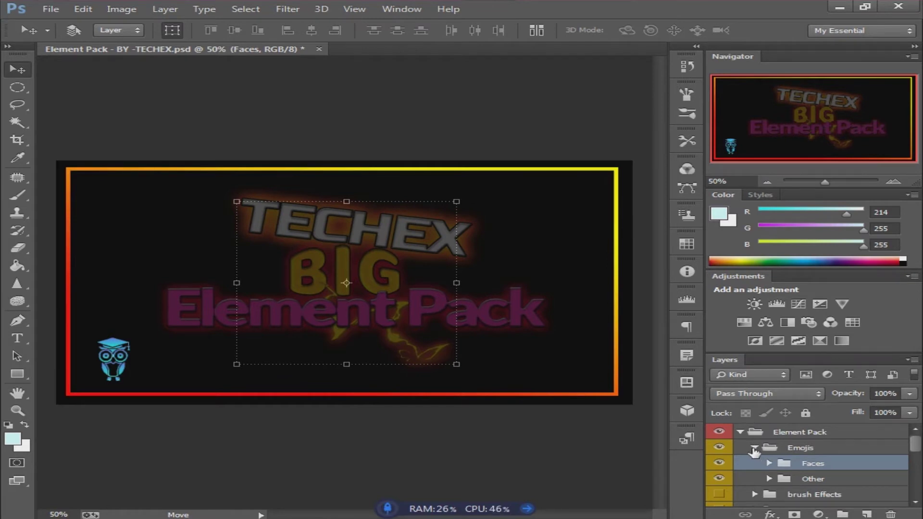
pyautogui.click(755, 449)
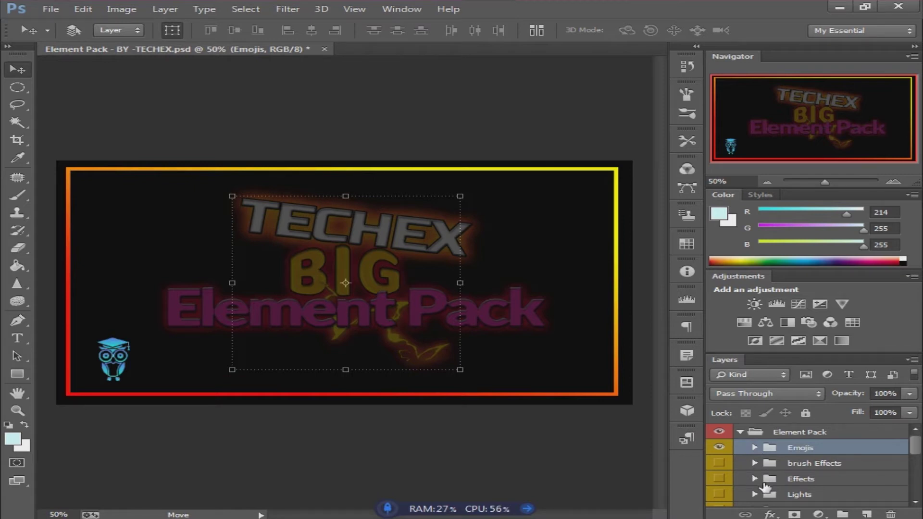
# Step: Expand Lights and preview, then hide, glow layers 1 through 4
pyautogui.scroll(-1, 756, 479)
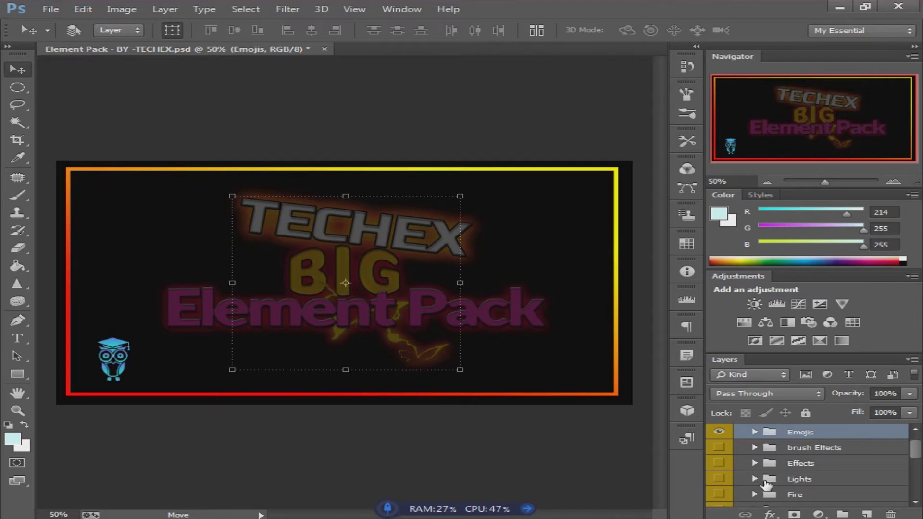
pyautogui.click(755, 480)
pyautogui.scroll(-1, 755, 483)
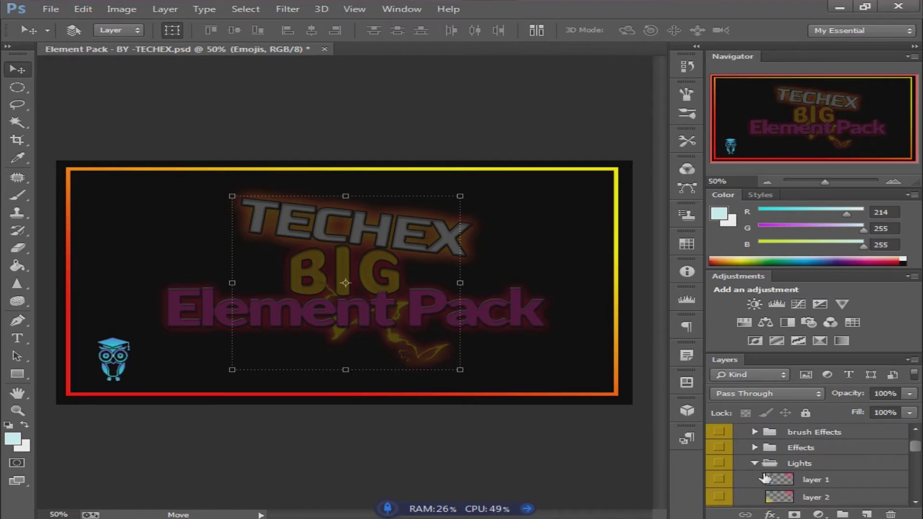
pyautogui.click(719, 480)
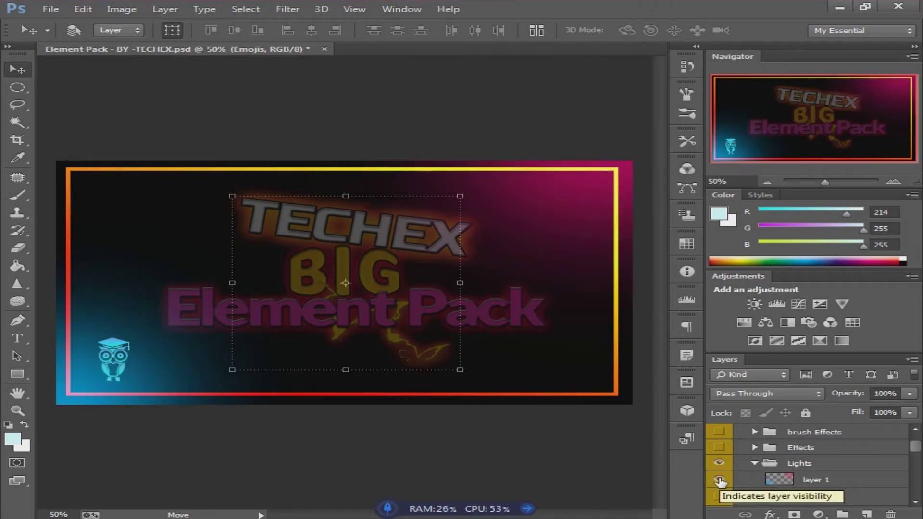
pyautogui.click(720, 480)
pyautogui.click(719, 497)
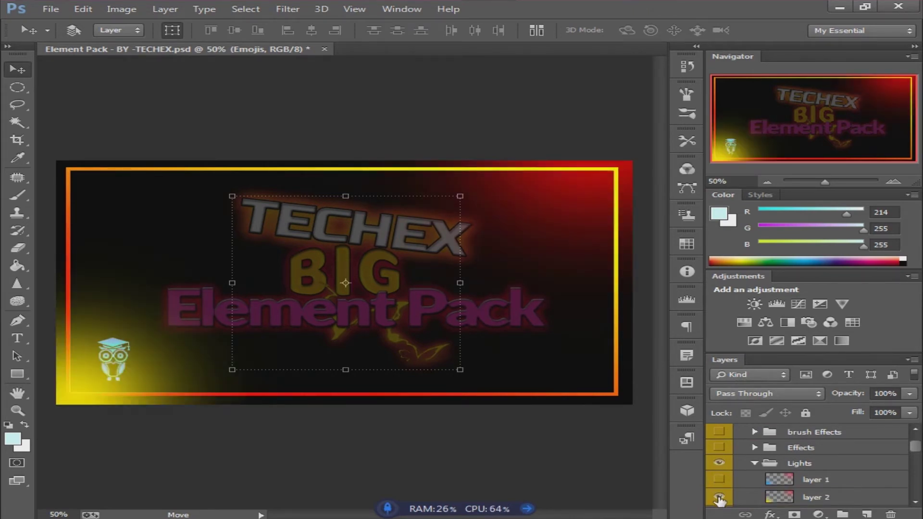
pyautogui.click(720, 499)
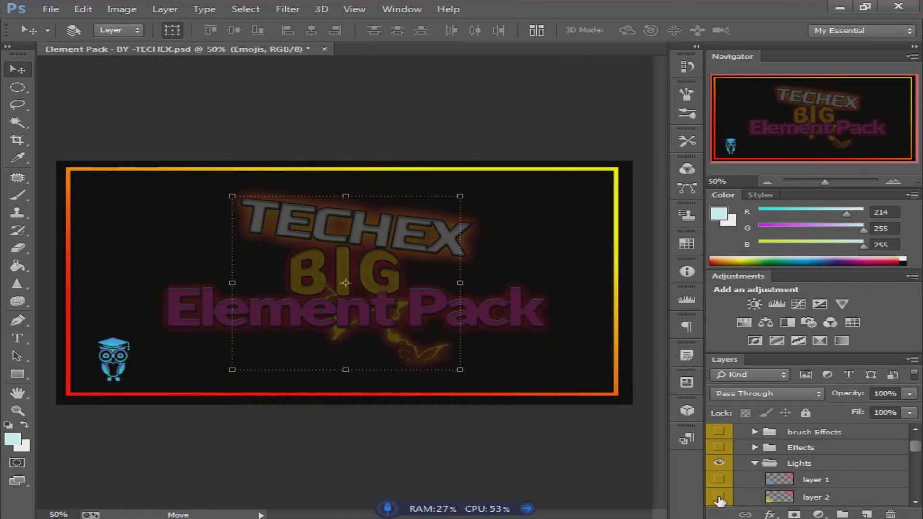
pyautogui.scroll(-1, 720, 501)
pyautogui.click(720, 500)
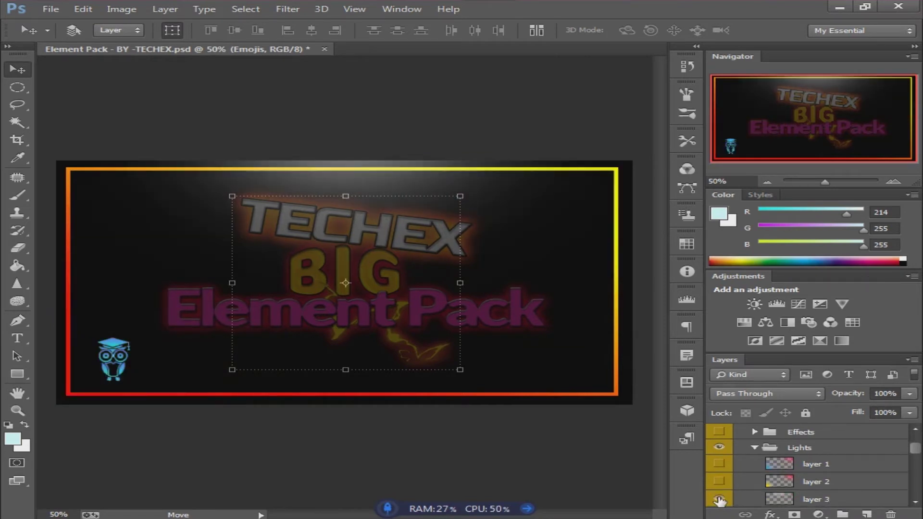
pyautogui.click(720, 500)
pyautogui.scroll(-1, 720, 501)
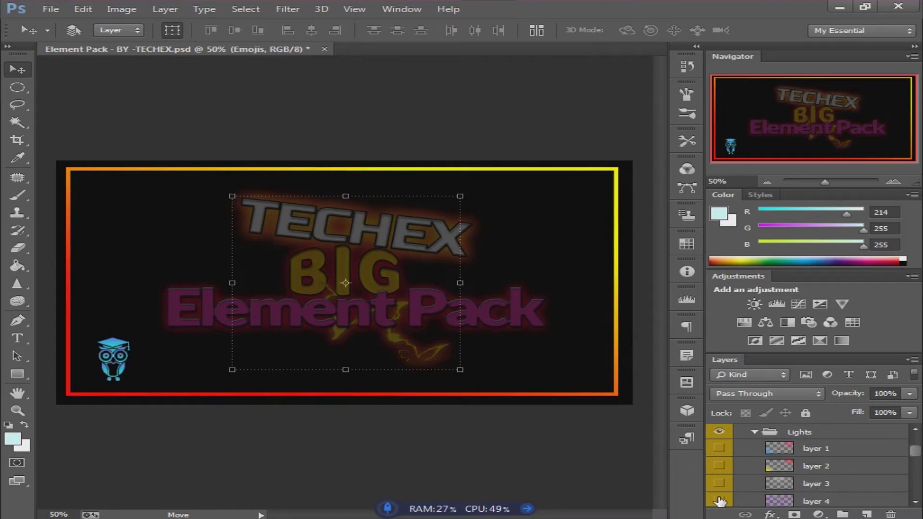
pyautogui.click(720, 502)
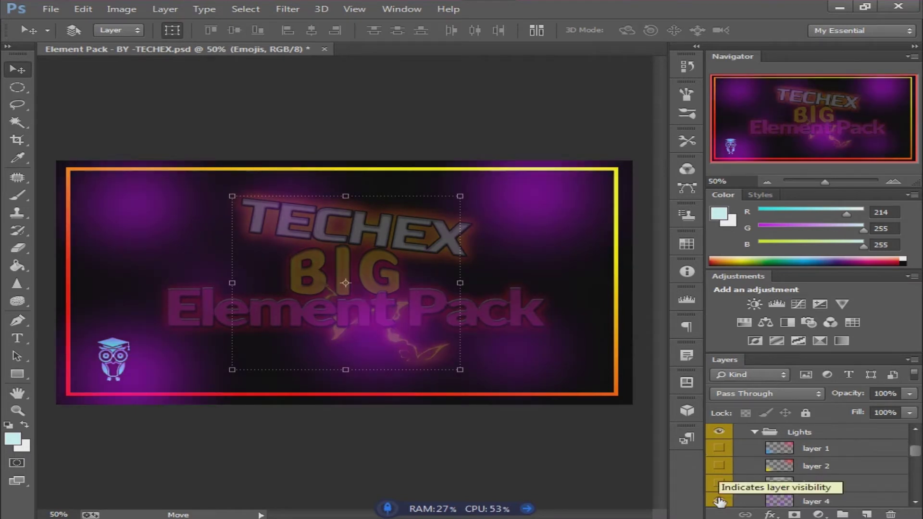
pyautogui.click(720, 503)
# Step: Preview and hide the remaining light layers through layer 9, then collapse Lights
pyautogui.scroll(-1, 720, 502)
pyautogui.click(720, 503)
pyautogui.click(720, 503)
pyautogui.scroll(-1, 720, 502)
pyautogui.click(720, 503)
pyautogui.click(720, 502)
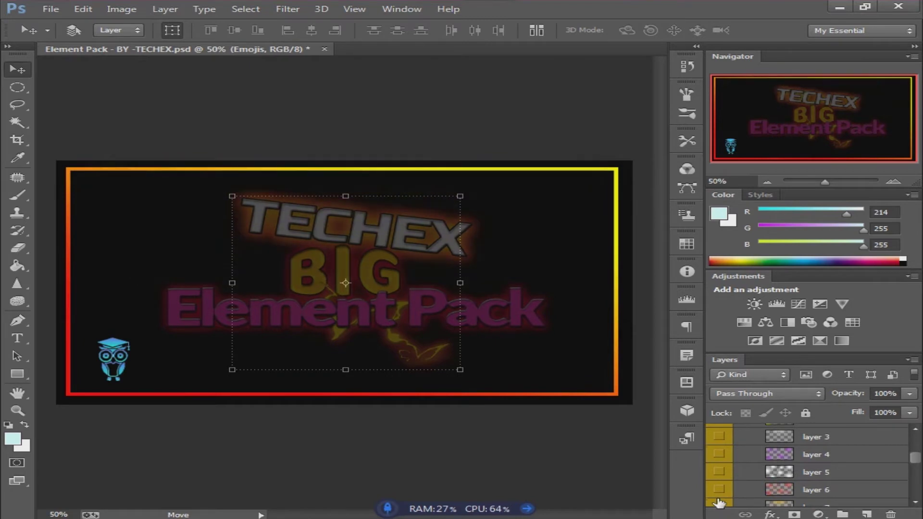
pyautogui.scroll(-1, 719, 502)
pyautogui.click(720, 503)
pyautogui.click(720, 503)
pyautogui.scroll(-1, 720, 503)
pyautogui.click(720, 503)
pyautogui.click(720, 502)
pyautogui.scroll(-1, 719, 502)
pyautogui.click(720, 502)
pyautogui.click(720, 503)
pyautogui.click(720, 502)
pyautogui.scroll(5, 724, 498)
pyautogui.click(756, 494)
pyautogui.scroll(-2, 756, 497)
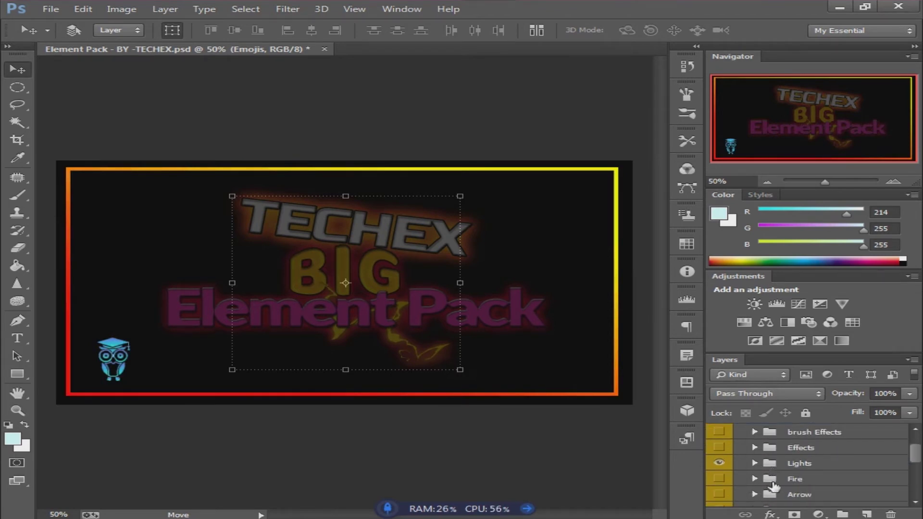
# Step: Hide the Lights group, expand Fire, and preview then hide the first three fire layers
pyautogui.click(720, 464)
pyautogui.click(755, 479)
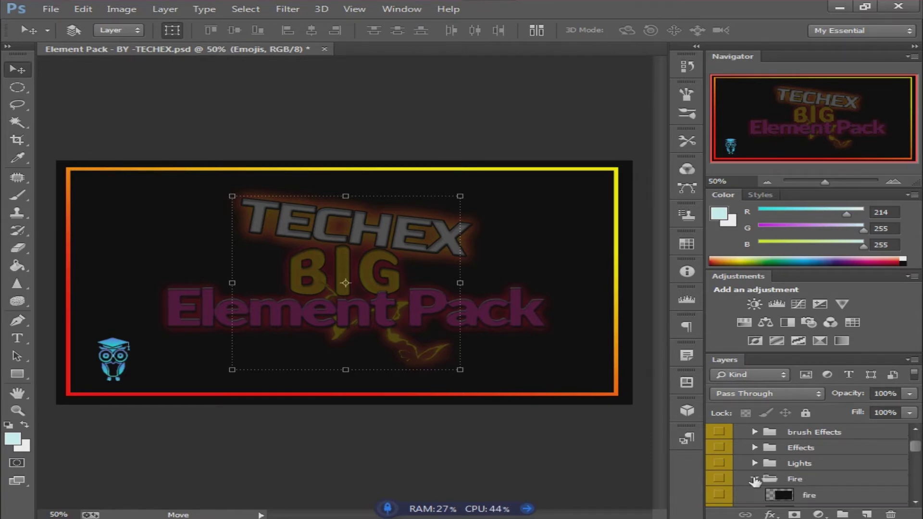
pyautogui.click(719, 480)
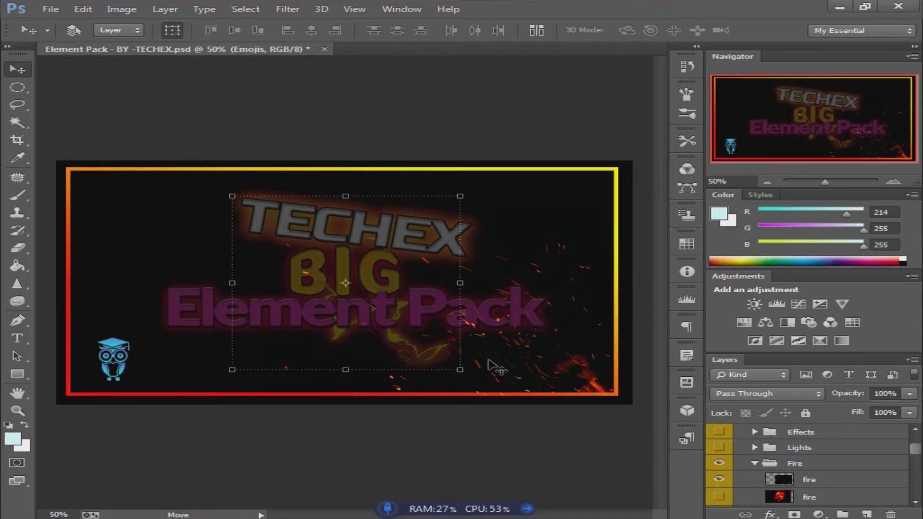
pyautogui.click(719, 480)
pyautogui.scroll(-1, 717, 493)
pyautogui.click(719, 480)
pyautogui.click(719, 479)
pyautogui.click(720, 499)
pyautogui.click(720, 501)
# Step: Preview and hide the remaining fire layers, including the streak-fire layer
pyautogui.click(720, 501)
pyautogui.scroll(-1, 723, 502)
pyautogui.click(720, 502)
pyautogui.click(720, 501)
pyautogui.scroll(-1, 723, 502)
pyautogui.click(720, 501)
pyautogui.click(720, 501)
pyautogui.scroll(-1, 723, 501)
pyautogui.click(720, 500)
pyautogui.click(720, 500)
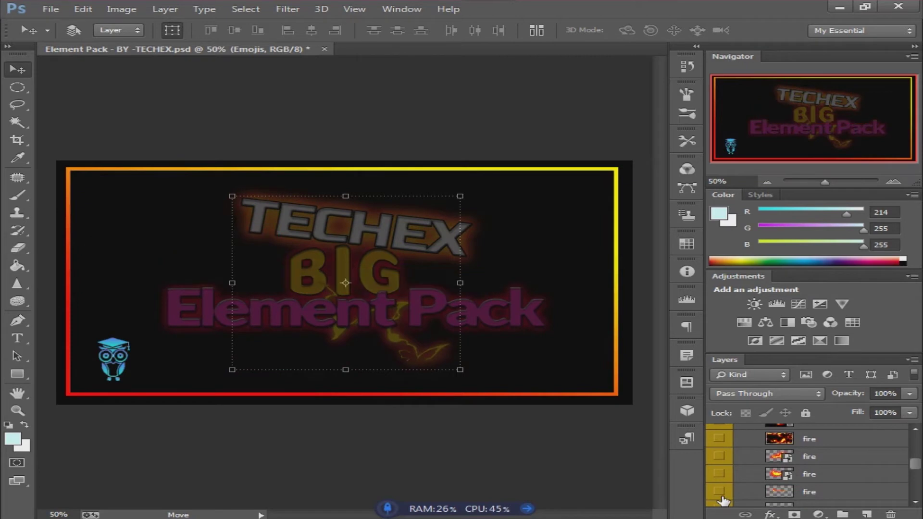
pyautogui.scroll(-1, 723, 502)
pyautogui.click(720, 501)
pyautogui.click(720, 500)
pyautogui.scroll(10, 723, 501)
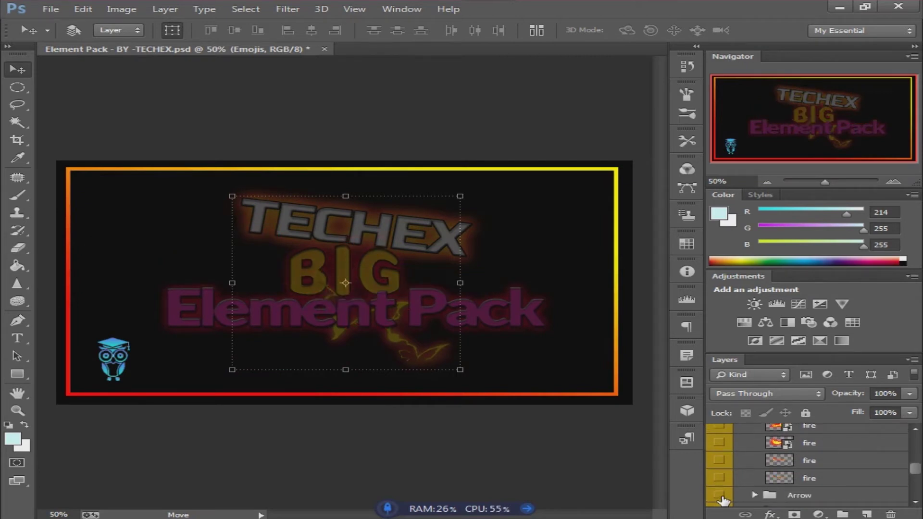
# Step: Collapse Fire, expand Logos, and preview then hide the IGI 2 and Battle Royal logos
pyautogui.click(755, 448)
pyautogui.scroll(-1, 756, 453)
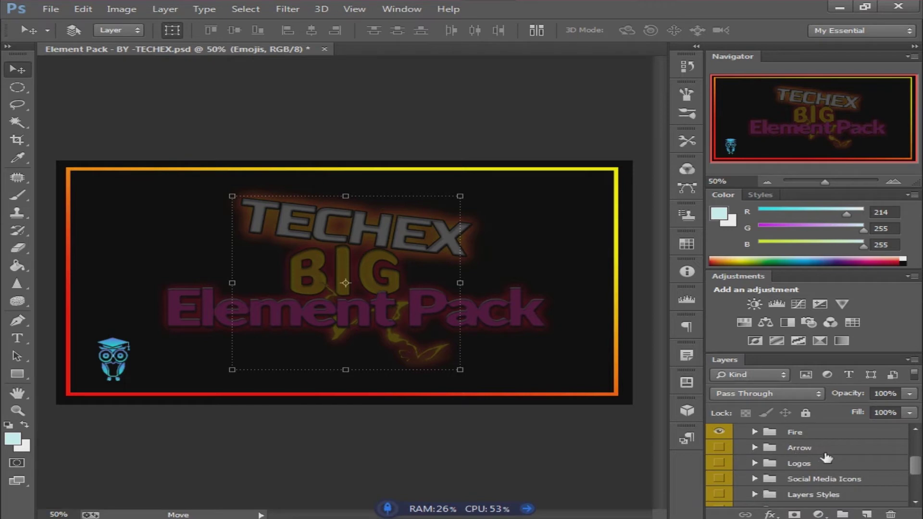
pyautogui.click(755, 448)
pyautogui.click(754, 448)
pyautogui.click(755, 463)
pyautogui.click(720, 479)
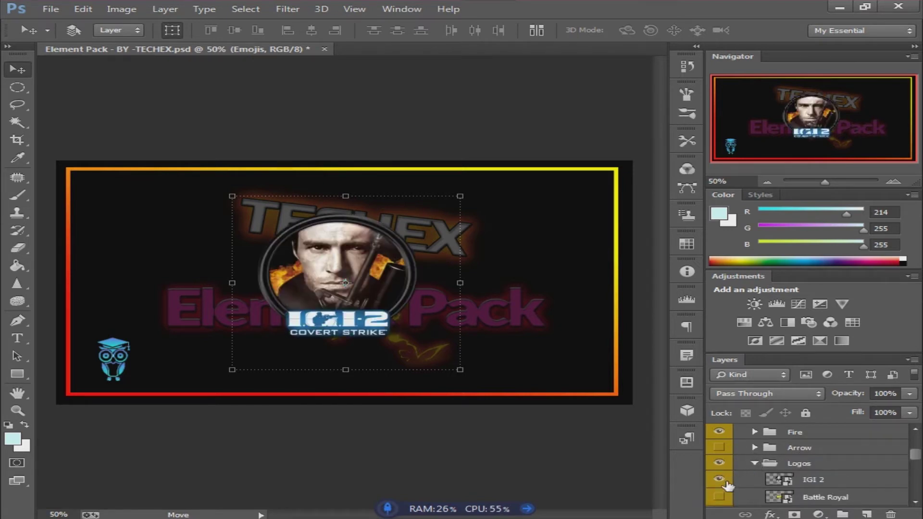
pyautogui.click(719, 480)
pyautogui.click(720, 497)
pyautogui.click(720, 497)
pyautogui.scroll(-1, 719, 498)
# Step: Preview and hide the sticker, Overwatch, Call of Duty and Battlegrounds logos, then collapse Logos
pyautogui.click(719, 497)
pyautogui.click(720, 497)
pyautogui.scroll(-1, 720, 497)
pyautogui.click(720, 500)
pyautogui.click(719, 500)
pyautogui.click(719, 500)
pyautogui.click(719, 501)
pyautogui.scroll(-2, 720, 500)
pyautogui.click(719, 498)
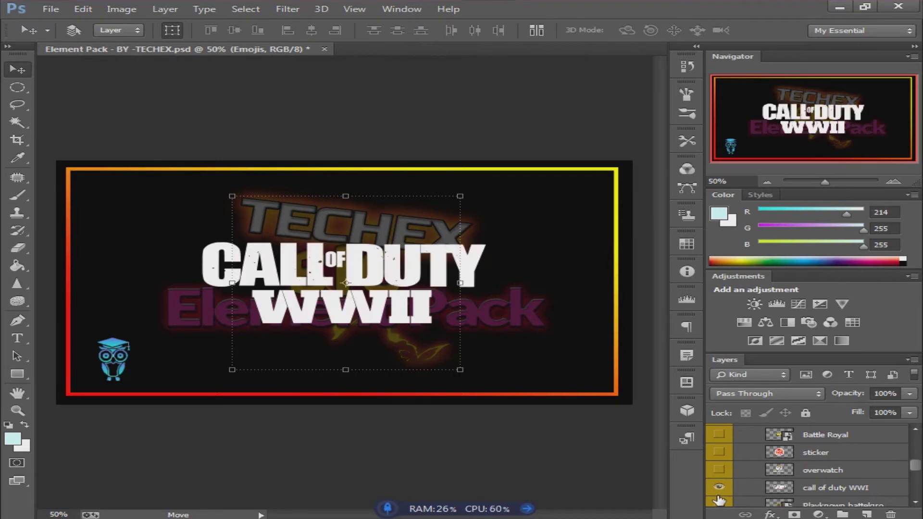
pyautogui.click(719, 496)
pyautogui.click(719, 504)
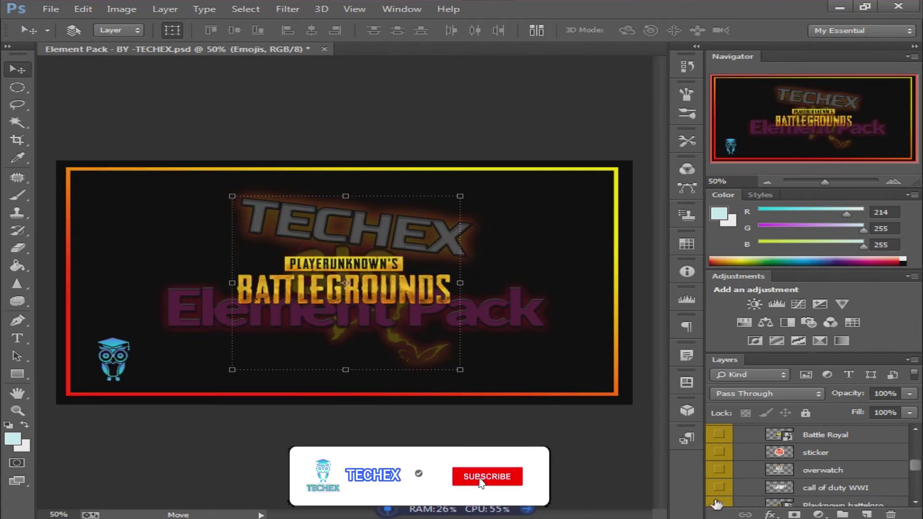
pyautogui.click(718, 504)
pyautogui.scroll(2, 736, 490)
pyautogui.scroll(1, 750, 476)
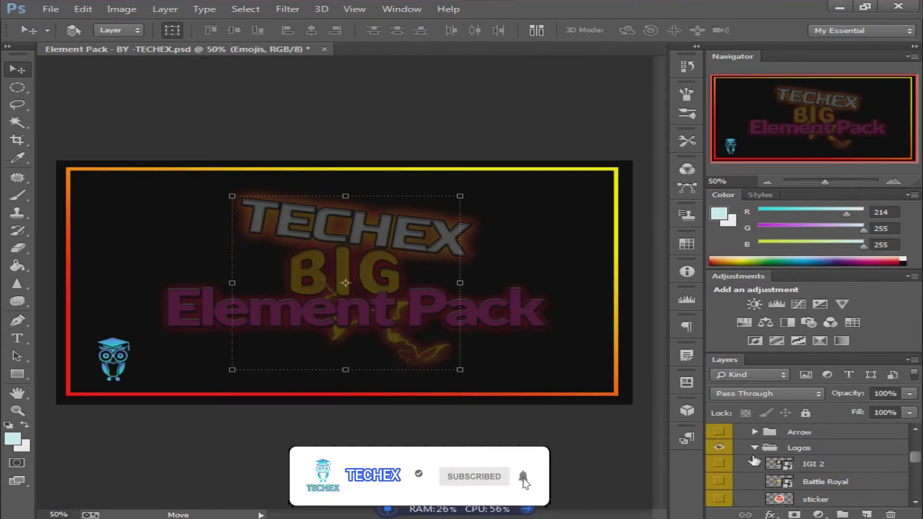
pyautogui.click(754, 450)
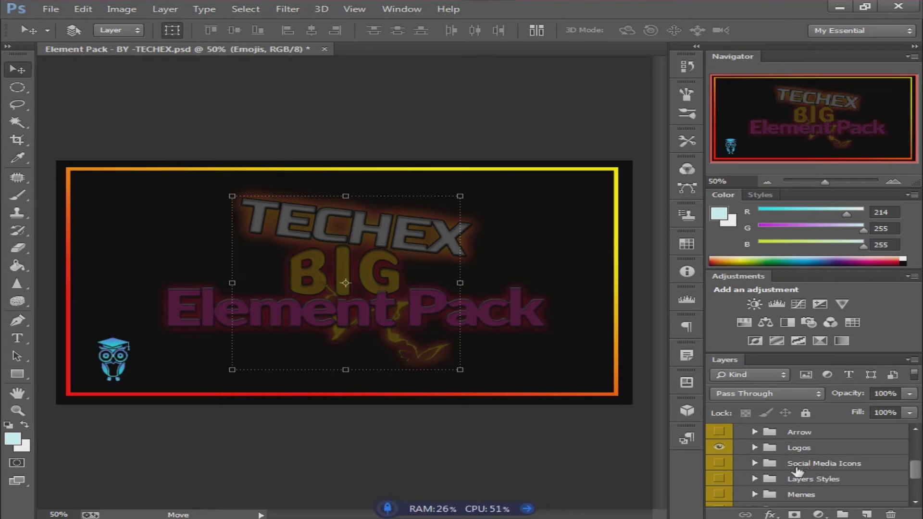
pyautogui.click(755, 464)
pyautogui.scroll(-5, 753, 465)
pyautogui.scroll(-5, 752, 466)
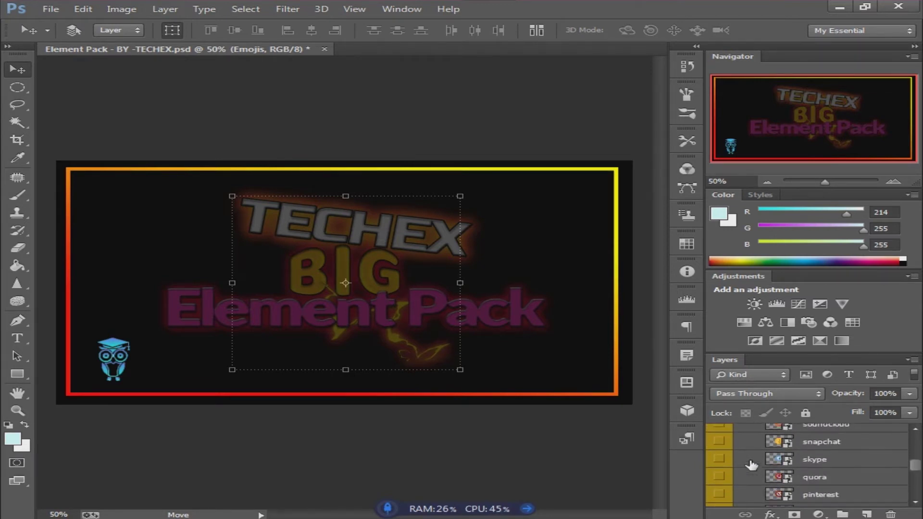
pyautogui.scroll(-5, 753, 466)
pyautogui.scroll(6, 828, 471)
pyautogui.scroll(6, 817, 468)
pyautogui.scroll(5, 789, 464)
pyautogui.click(755, 480)
pyautogui.scroll(-1, 758, 483)
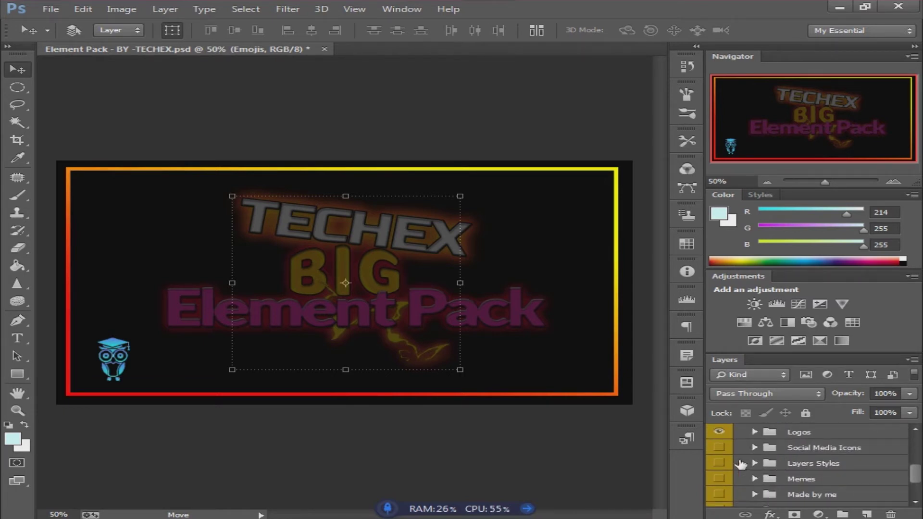
# Step: Select and expand the Layers Styles group to list its TEXT folders
pyautogui.click(772, 465)
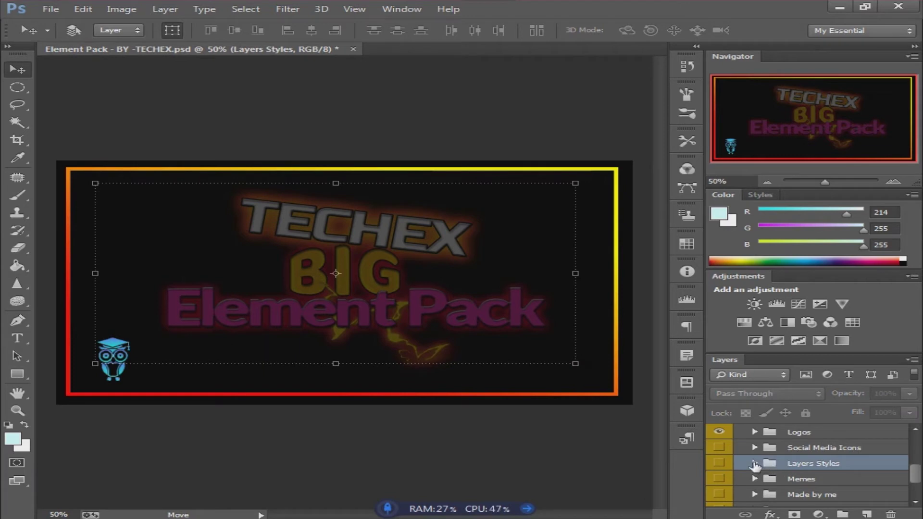
pyautogui.click(755, 464)
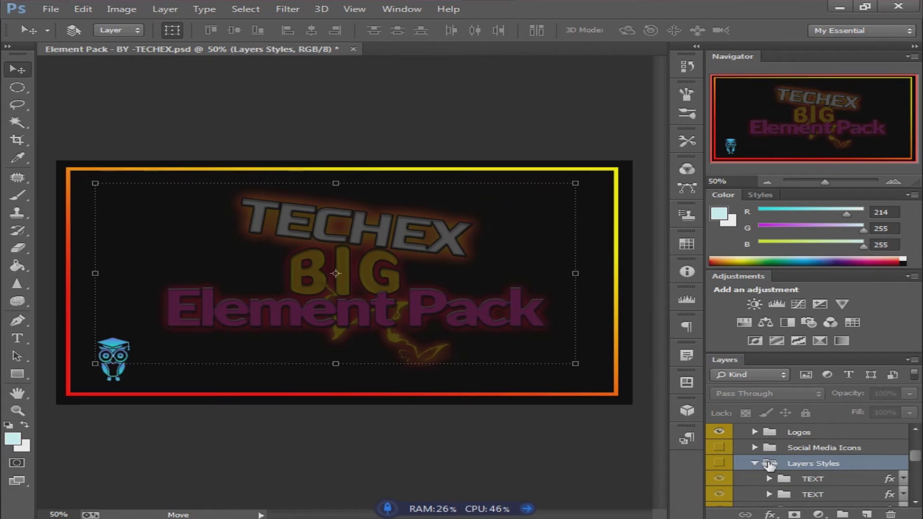
pyautogui.scroll(-3, 769, 464)
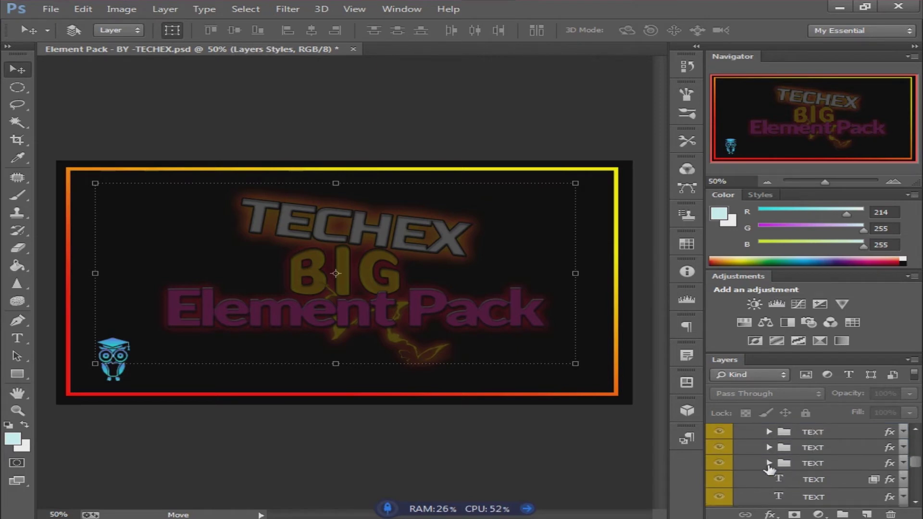
pyautogui.scroll(3, 769, 468)
pyautogui.scroll(-5, 772, 471)
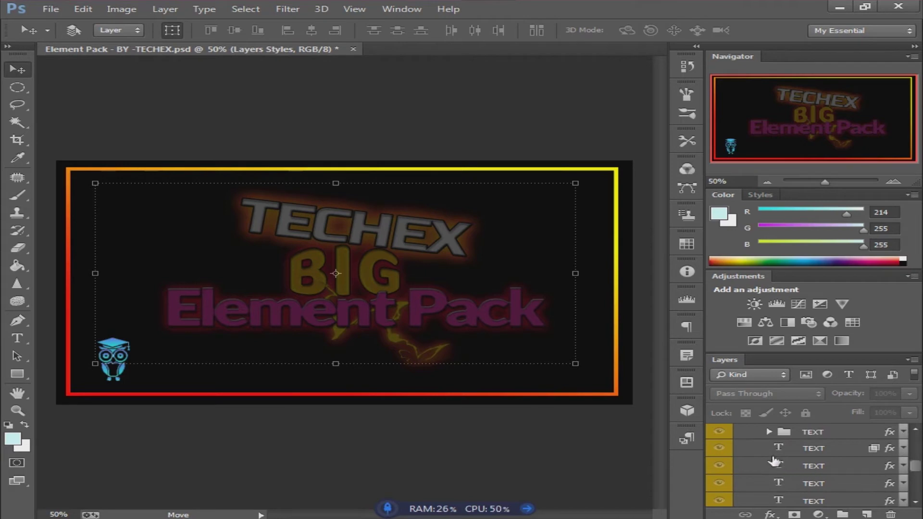
pyautogui.scroll(3, 772, 469)
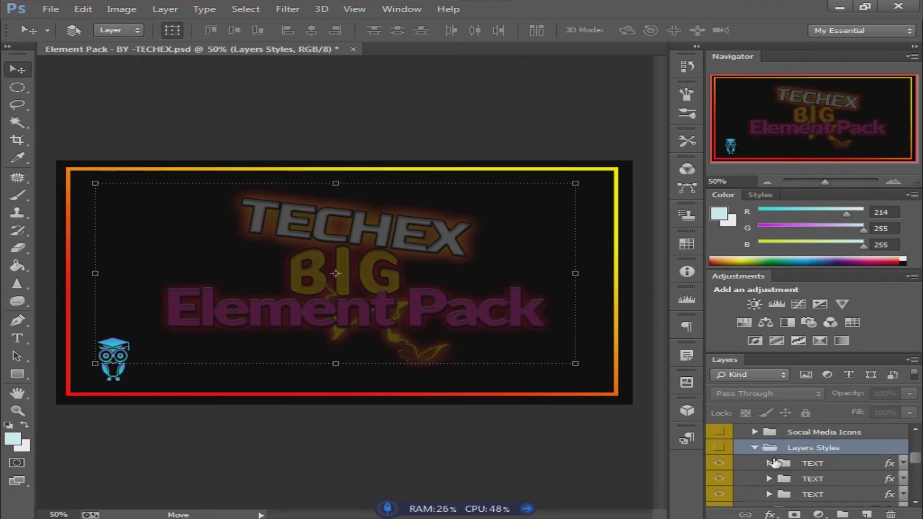
# Step: Make the Layers Styles group visible and inspect each of its three TEXT groups
pyautogui.click(721, 449)
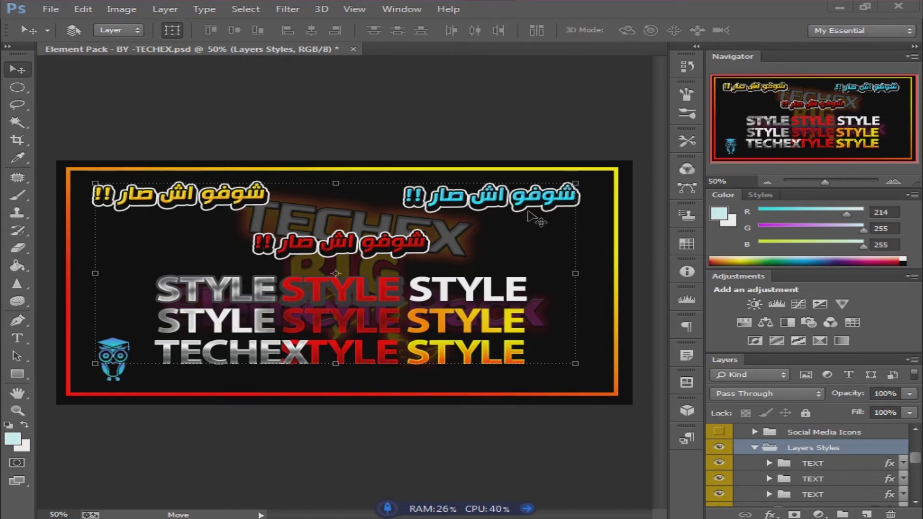
pyautogui.click(782, 494)
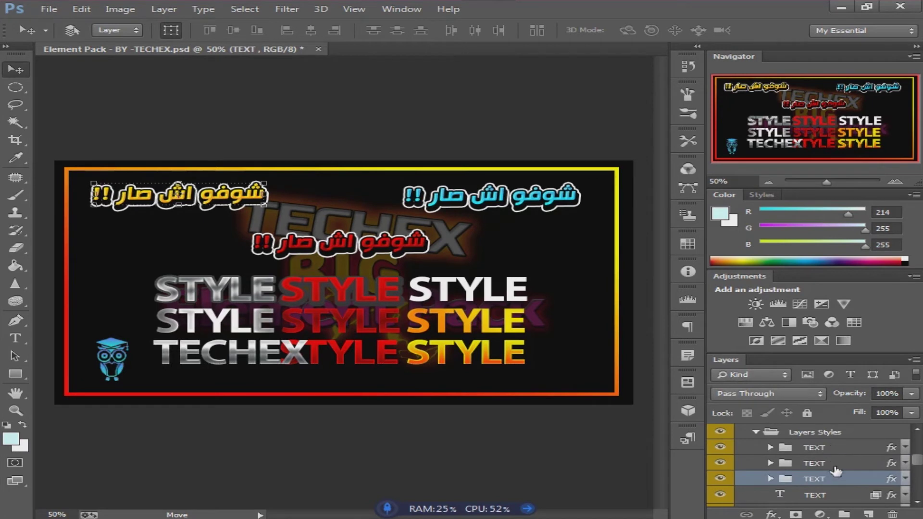
pyautogui.click(824, 450)
pyautogui.click(820, 464)
pyautogui.click(811, 480)
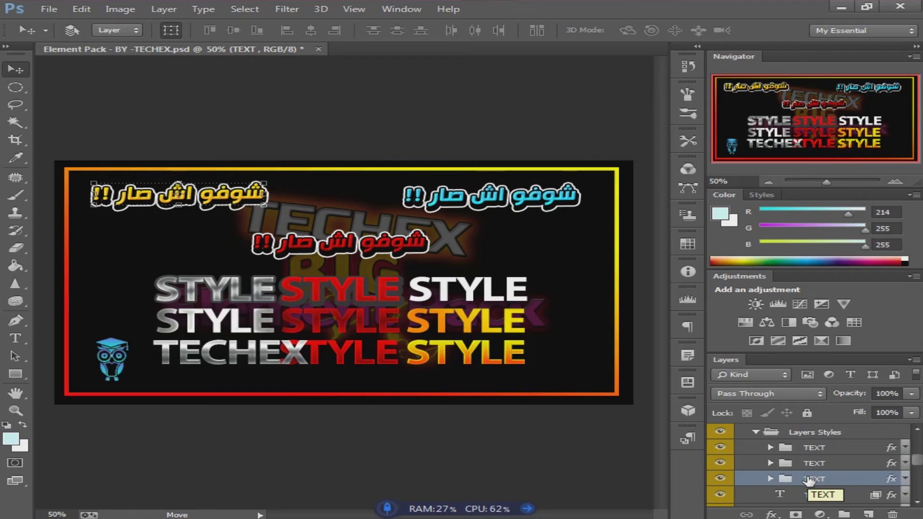
# Step: Inspect the grey, red, XTYLE and top-left STYLE text layers, then reselect Layers Styles
pyautogui.scroll(-3, 811, 480)
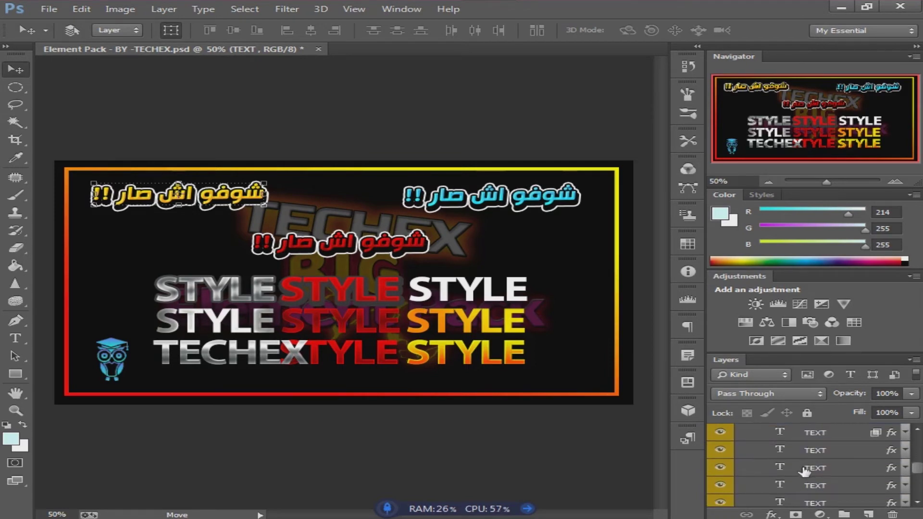
pyautogui.click(826, 452)
pyautogui.click(811, 469)
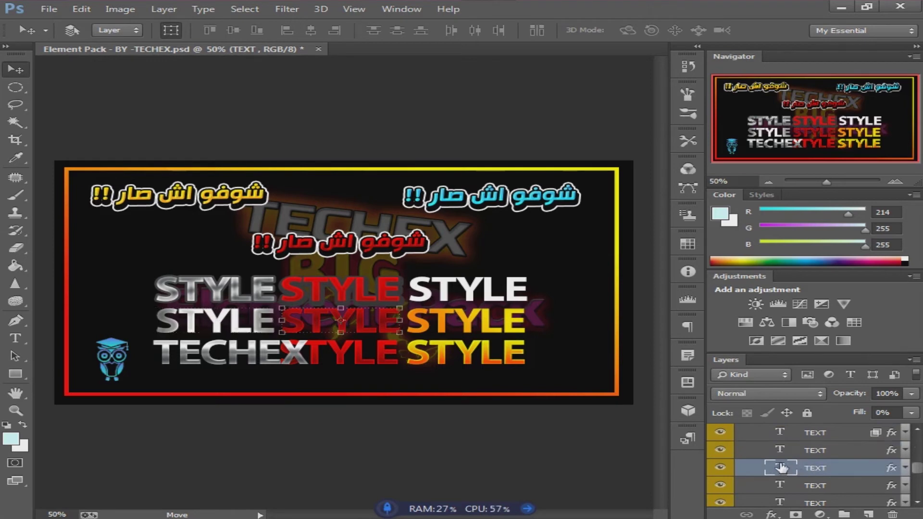
pyautogui.click(815, 486)
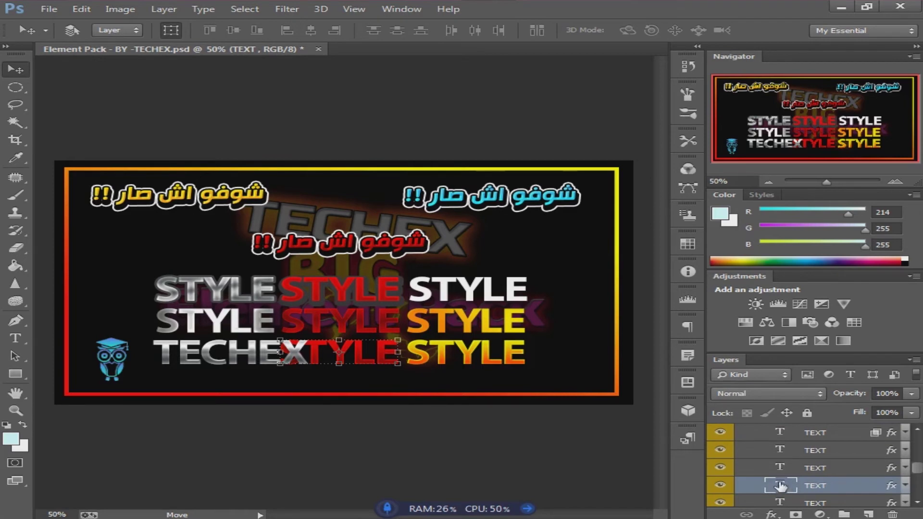
pyautogui.scroll(-1, 782, 487)
pyautogui.click(816, 488)
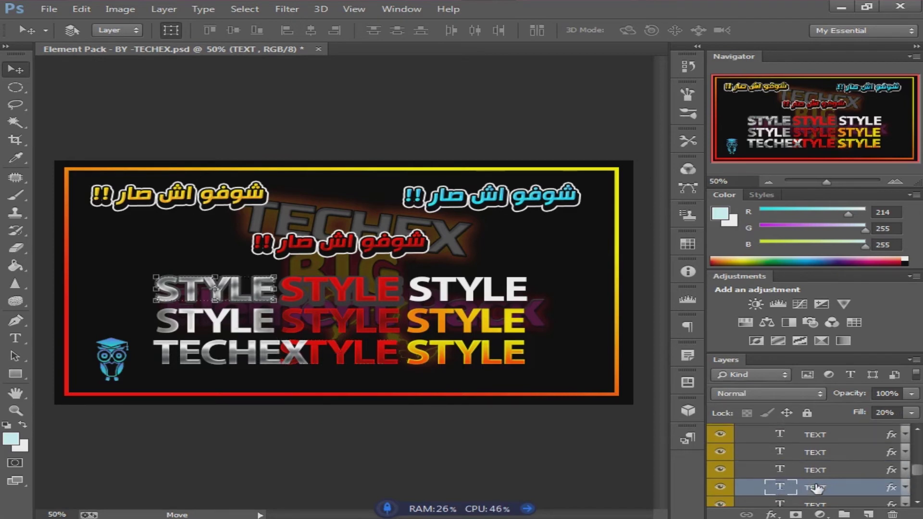
pyautogui.scroll(-2, 816, 488)
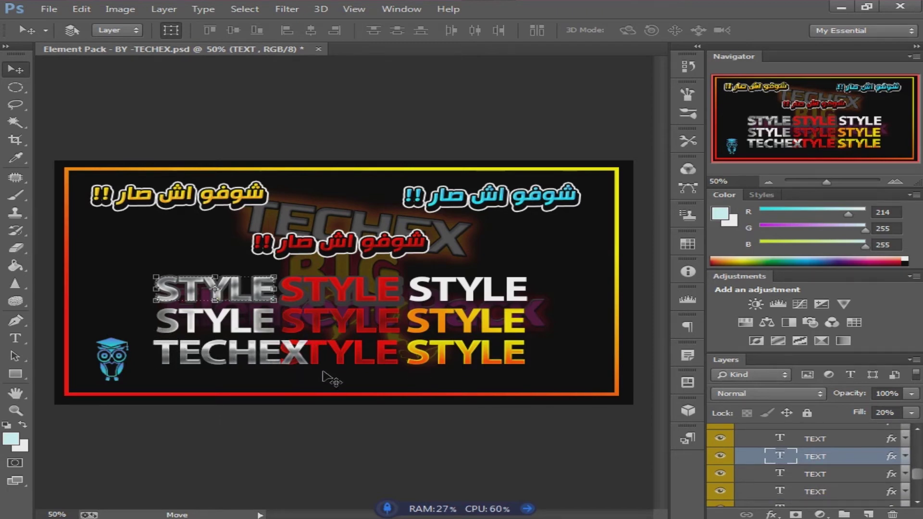
pyautogui.scroll(-3, 770, 462)
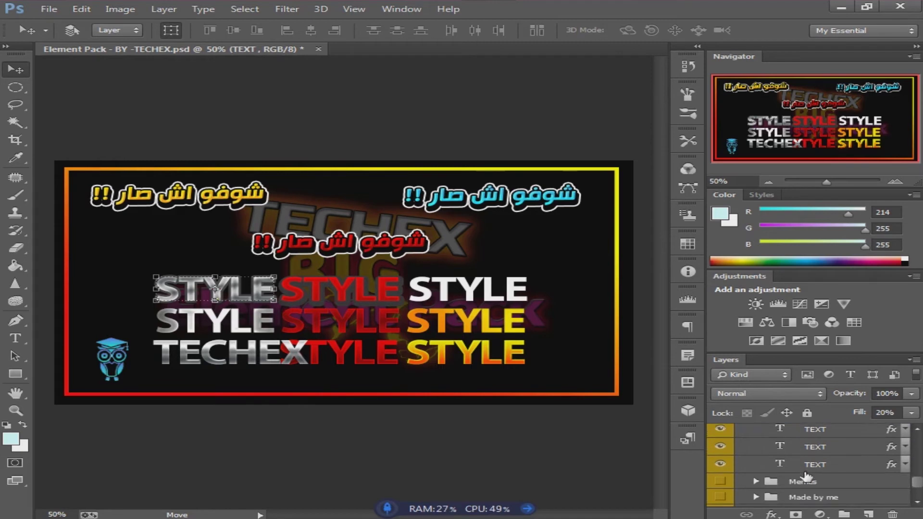
pyautogui.scroll(5, 807, 476)
pyautogui.scroll(5, 807, 476)
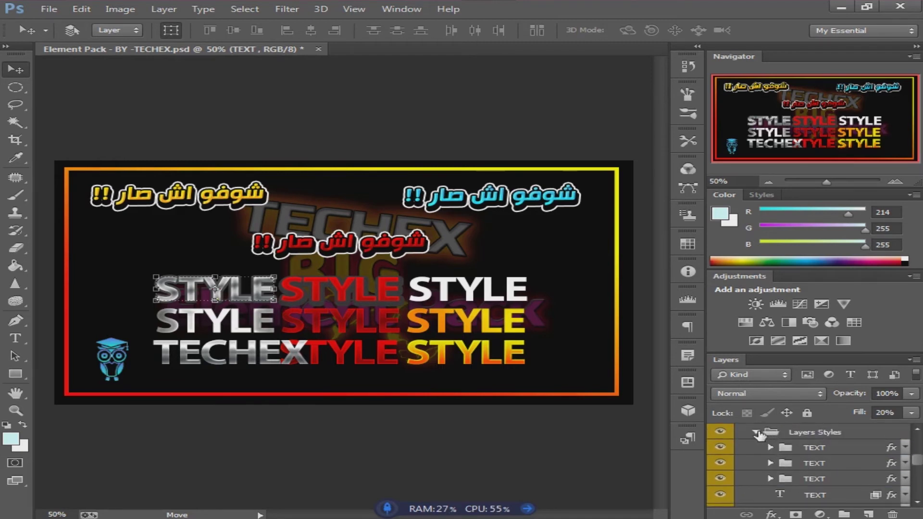
pyautogui.click(759, 435)
# Step: Peek inside the Memes group, then select and expand the Made by me group
pyautogui.scroll(-1, 759, 438)
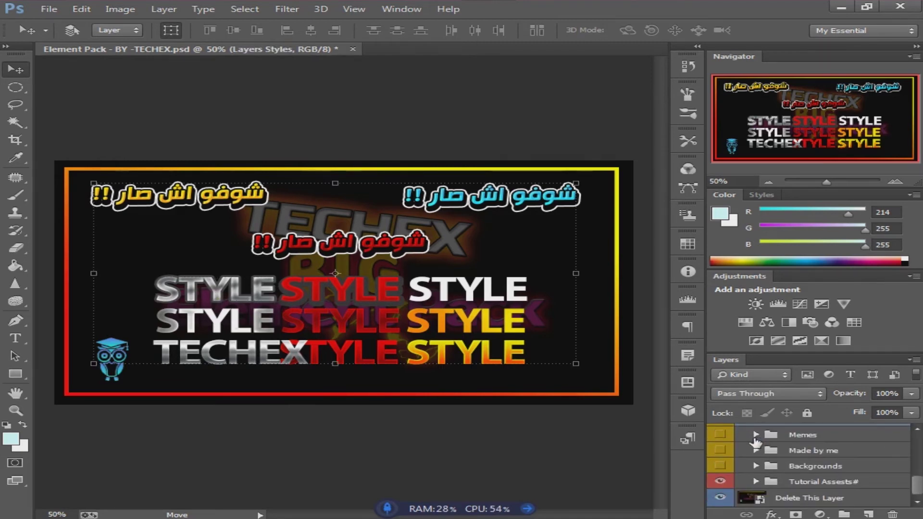
pyautogui.click(755, 435)
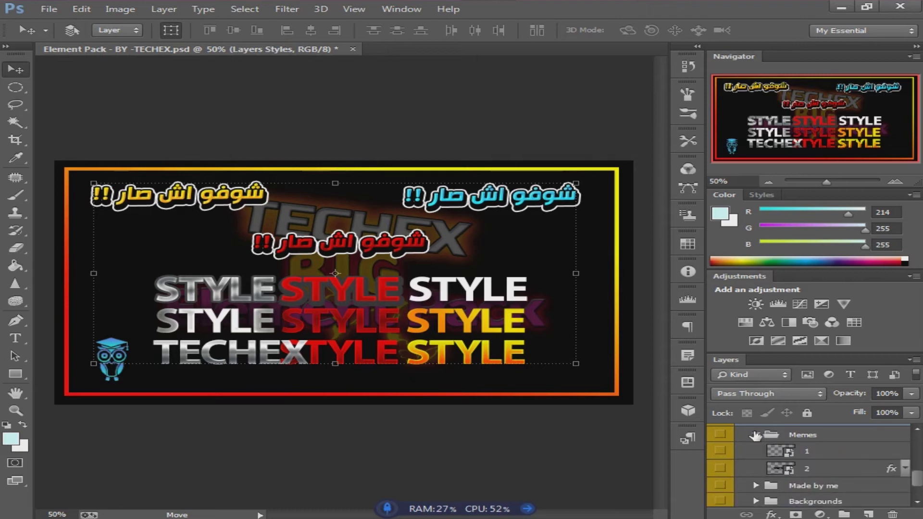
pyautogui.click(755, 436)
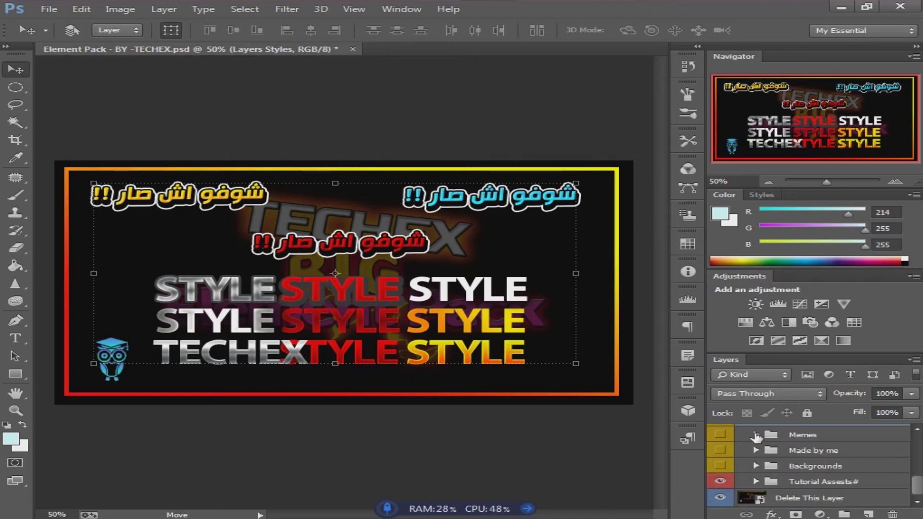
pyautogui.click(791, 453)
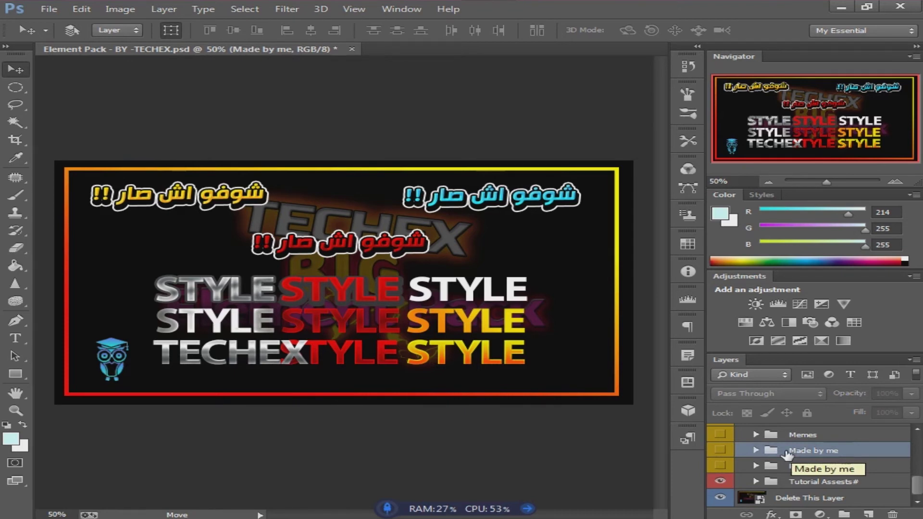
pyautogui.click(755, 451)
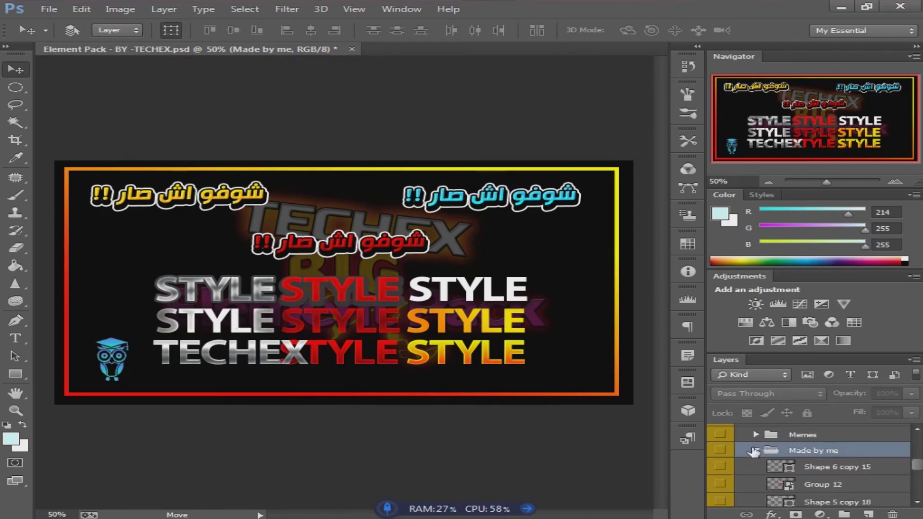
# Step: Show Made by me, preview Group 12's red NEW element, and hide Layers Styles
pyautogui.click(720, 450)
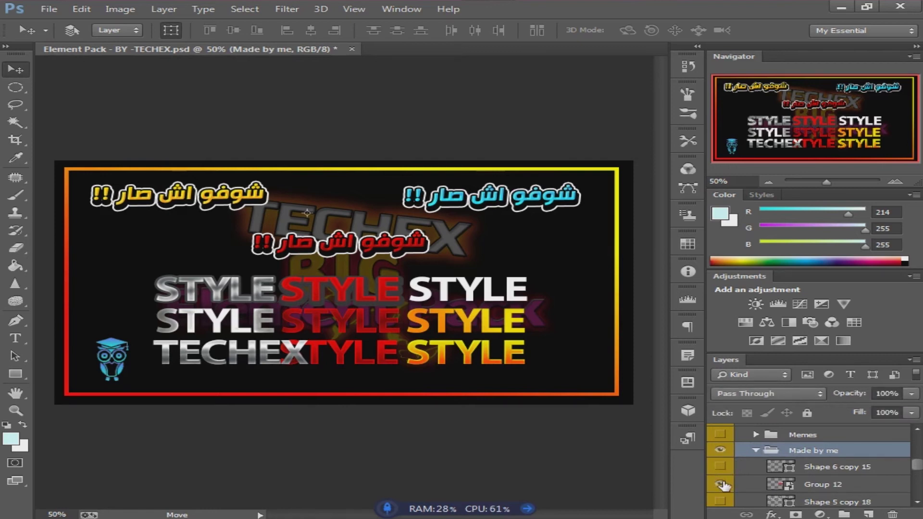
pyautogui.click(720, 485)
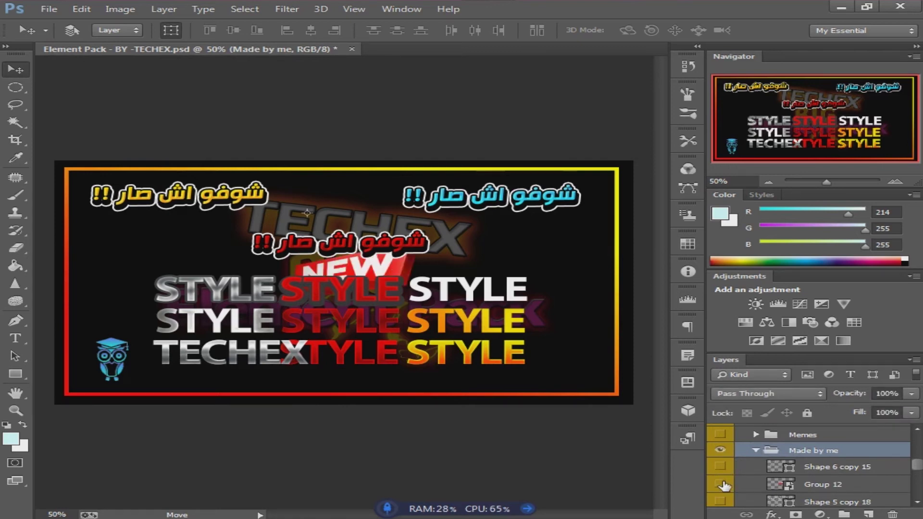
pyautogui.click(721, 485)
pyautogui.scroll(2, 769, 454)
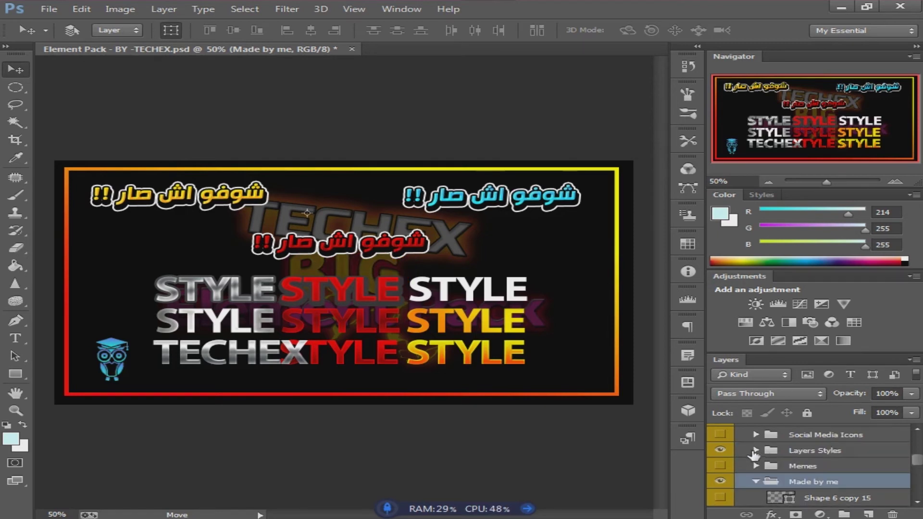
pyautogui.click(720, 451)
# Step: Preview and re-hide the lightning of Shape 5 copies 18, 8, 7 and 3
pyautogui.scroll(-4, 725, 462)
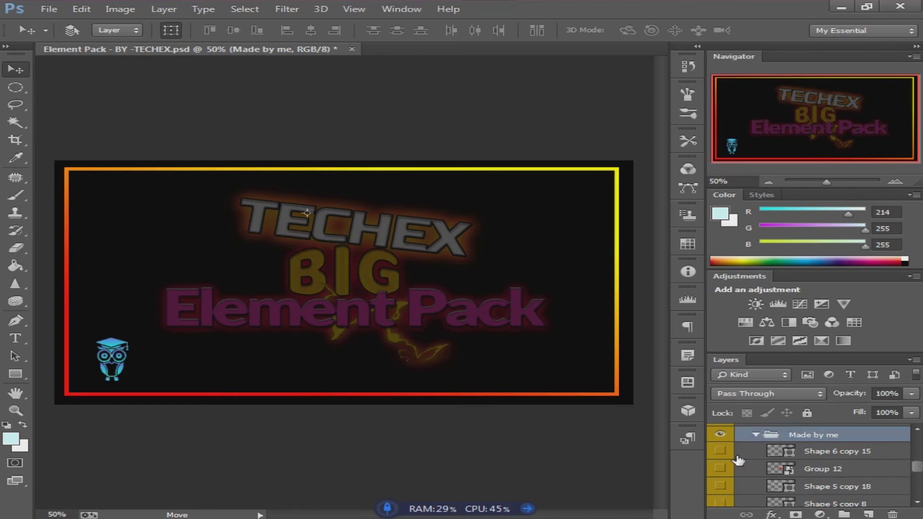
pyautogui.click(721, 472)
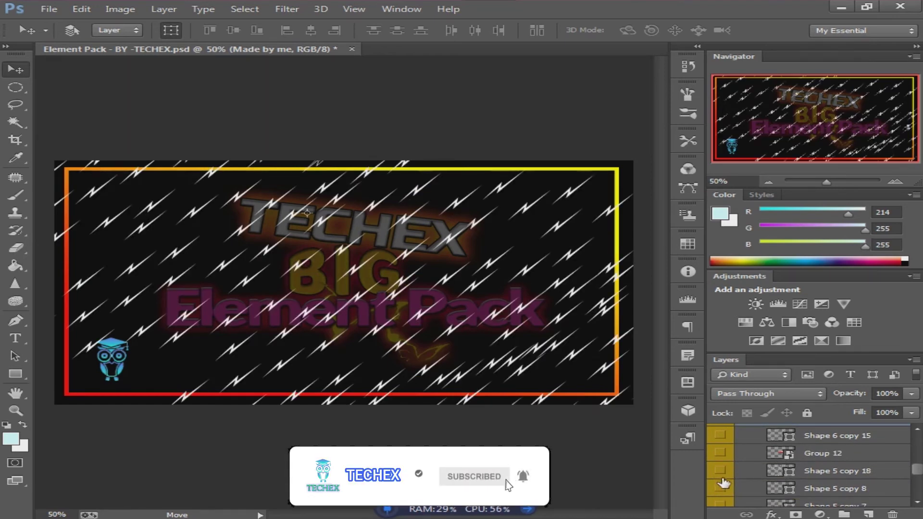
pyautogui.click(720, 471)
pyautogui.click(722, 488)
pyautogui.click(721, 488)
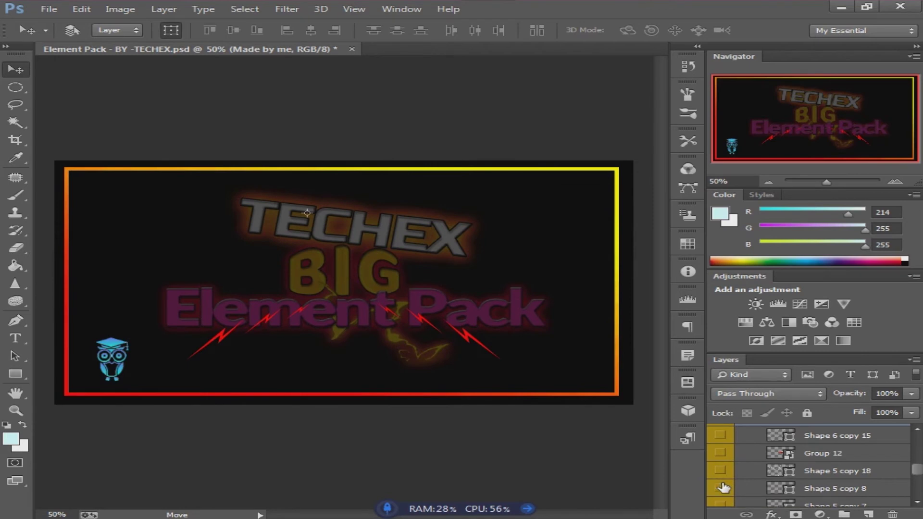
pyautogui.scroll(-1, 723, 488)
pyautogui.click(721, 490)
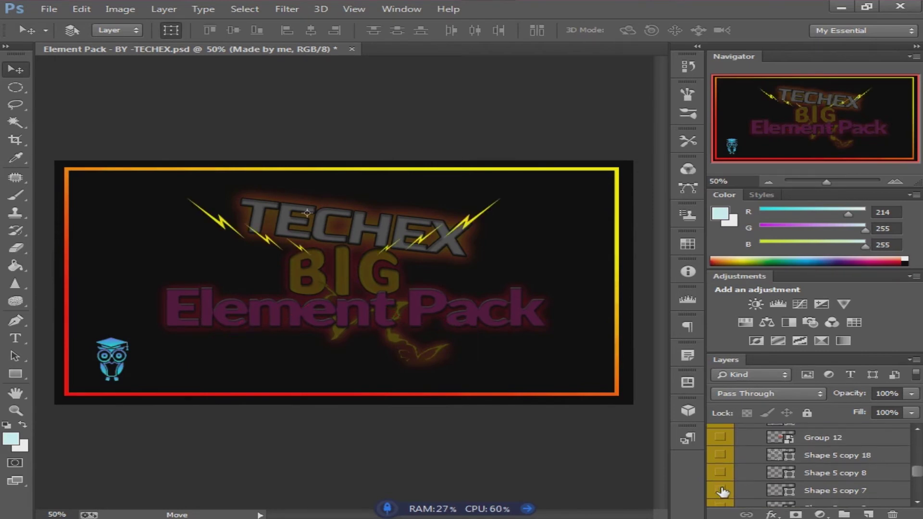
pyautogui.click(722, 491)
pyautogui.scroll(-1, 722, 490)
pyautogui.click(722, 490)
pyautogui.click(723, 492)
pyautogui.scroll(-1, 722, 493)
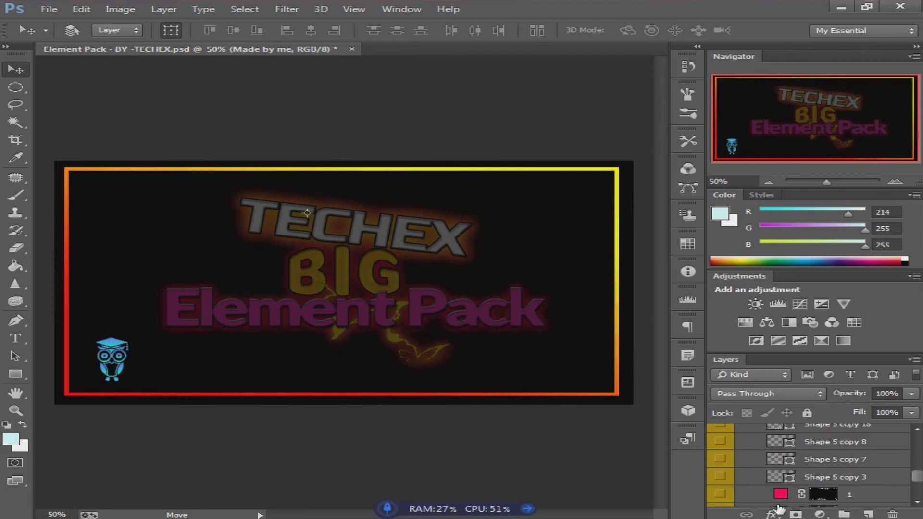
# Step: Show layer 1's halftone dots and recolour its fill from pink ff005a to cyan 0af7ef
pyautogui.scroll(-1, 782, 500)
pyautogui.click(720, 479)
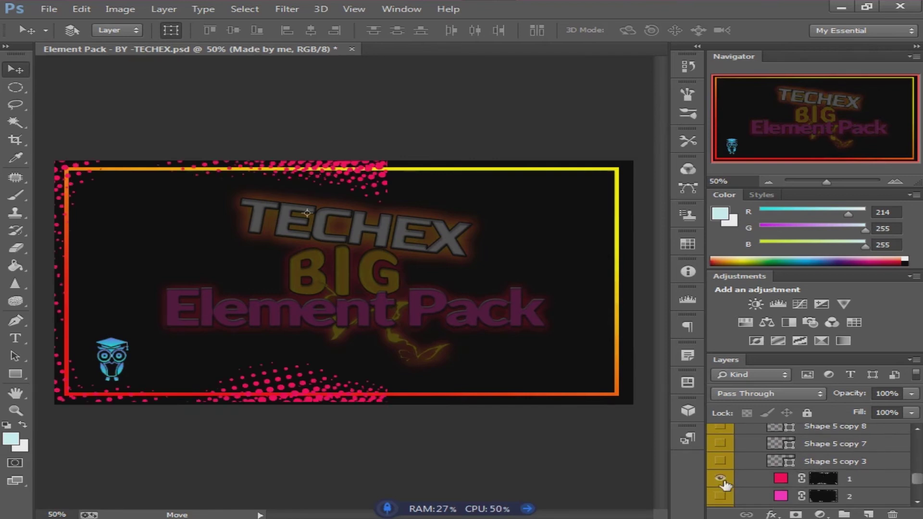
pyautogui.click(783, 480)
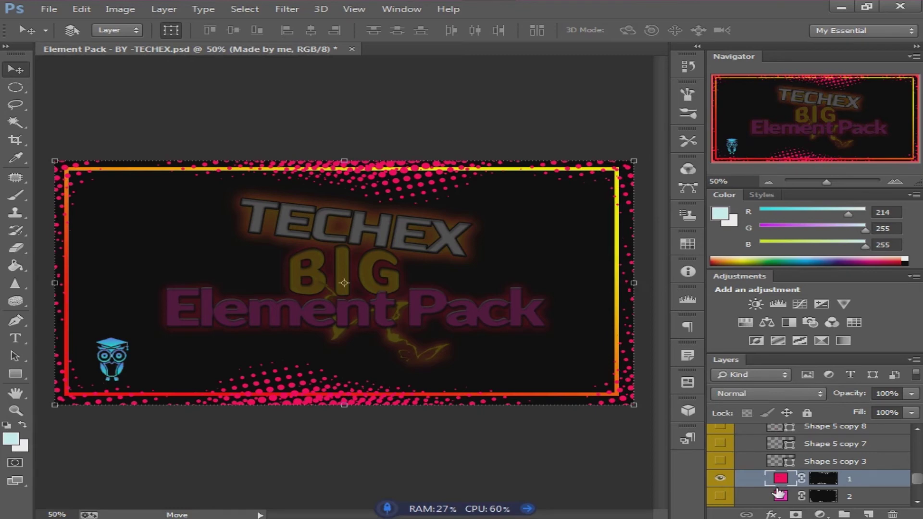
pyautogui.doubleClick(784, 477)
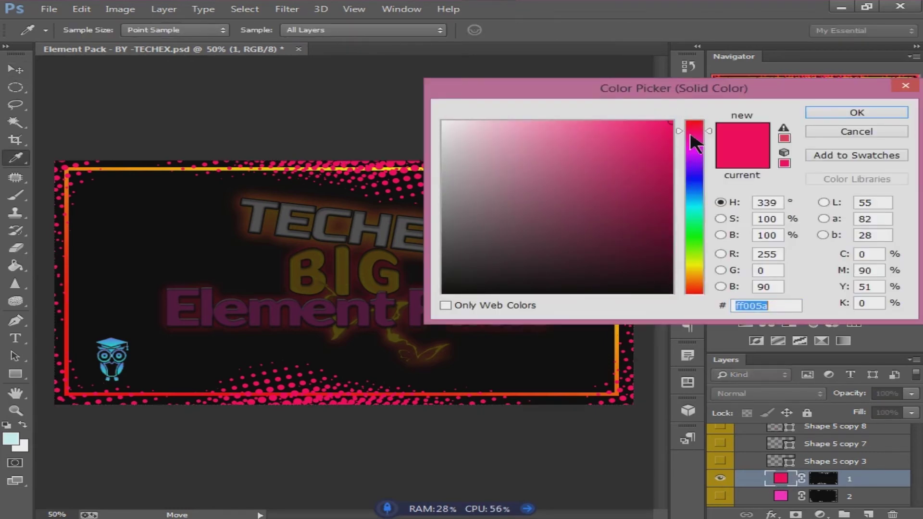
pyautogui.moveTo(696, 142); pyautogui.dragTo(695, 209)
pyautogui.moveTo(663, 133); pyautogui.dragTo(820, 126)
pyautogui.click(823, 114)
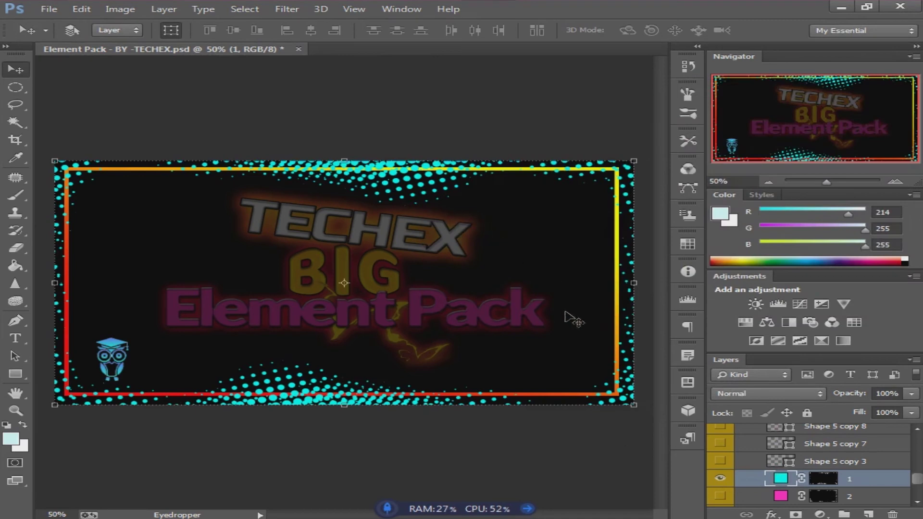
pyautogui.scroll(-1, 717, 455)
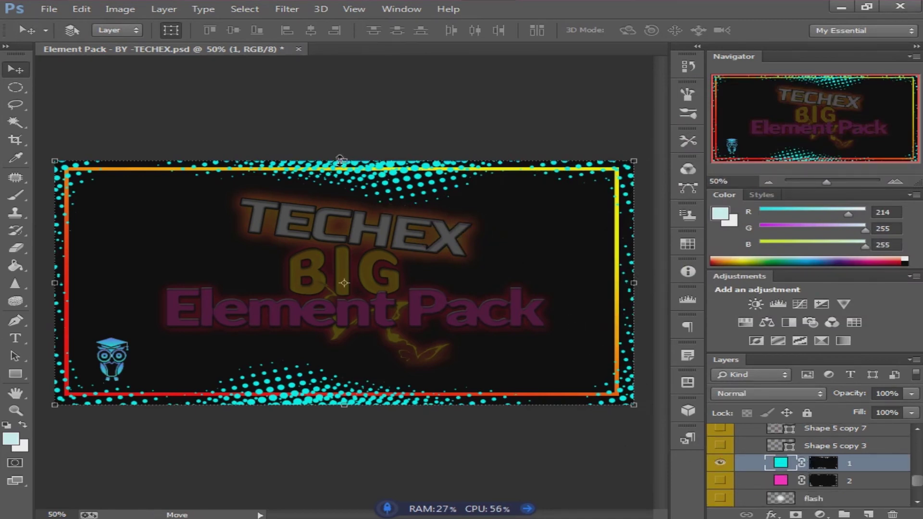
# Step: Hide layer 1's cyan dots, preview layer 2's clouds and the flash glow, then expand Backgrounds
pyautogui.click(720, 463)
pyautogui.click(720, 481)
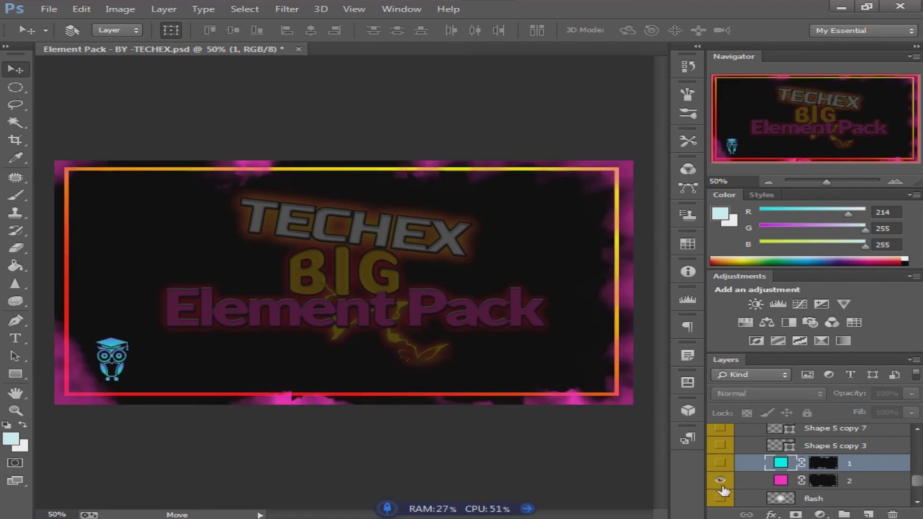
pyautogui.click(719, 480)
pyautogui.click(720, 499)
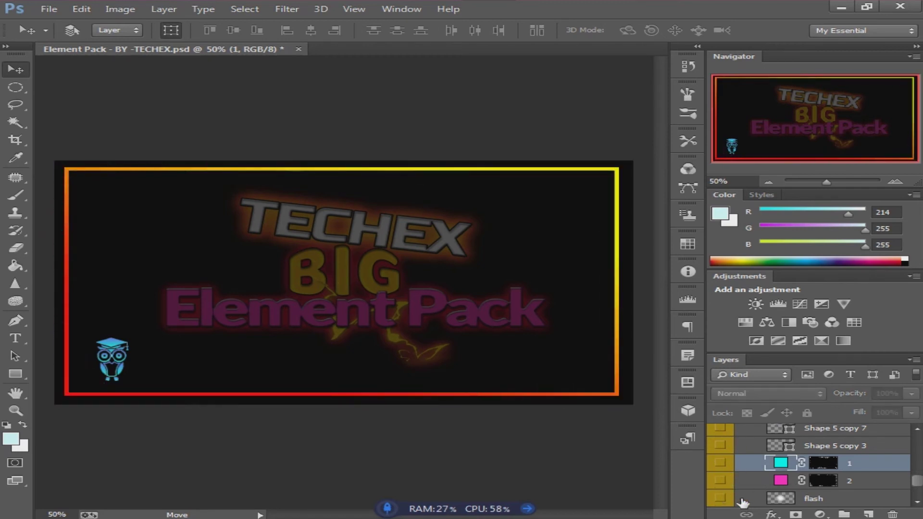
pyautogui.click(720, 499)
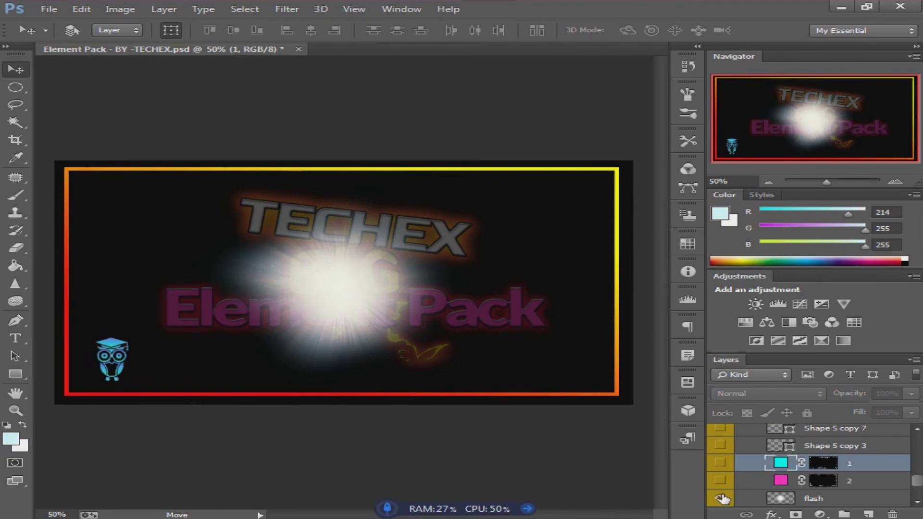
pyautogui.click(721, 498)
pyautogui.scroll(-3, 753, 473)
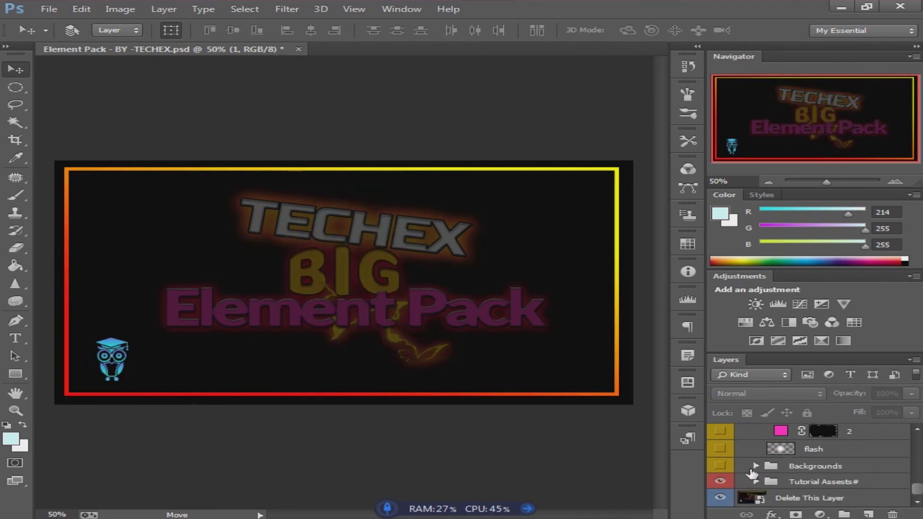
pyautogui.click(755, 466)
# Step: Preview and hide the blue starburst and fire texture backgrounds
pyautogui.scroll(-3, 758, 473)
pyautogui.scroll(1, 757, 473)
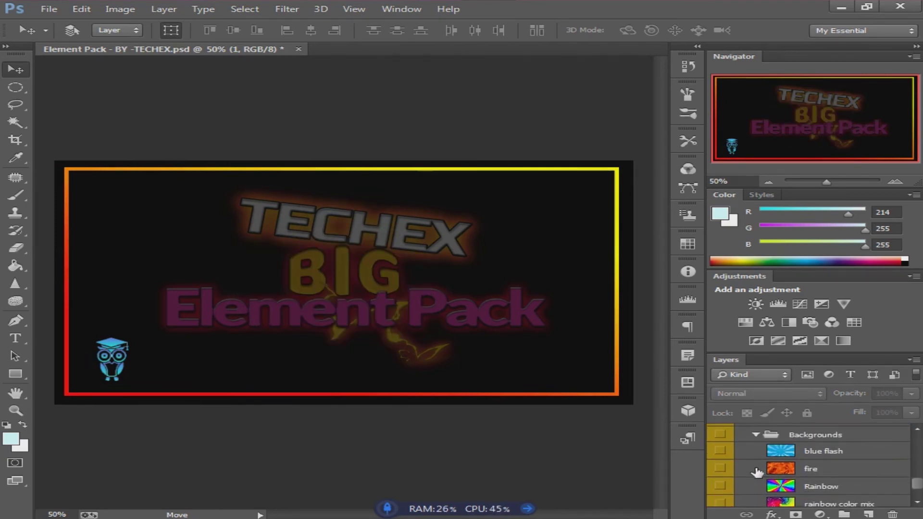
pyautogui.click(720, 452)
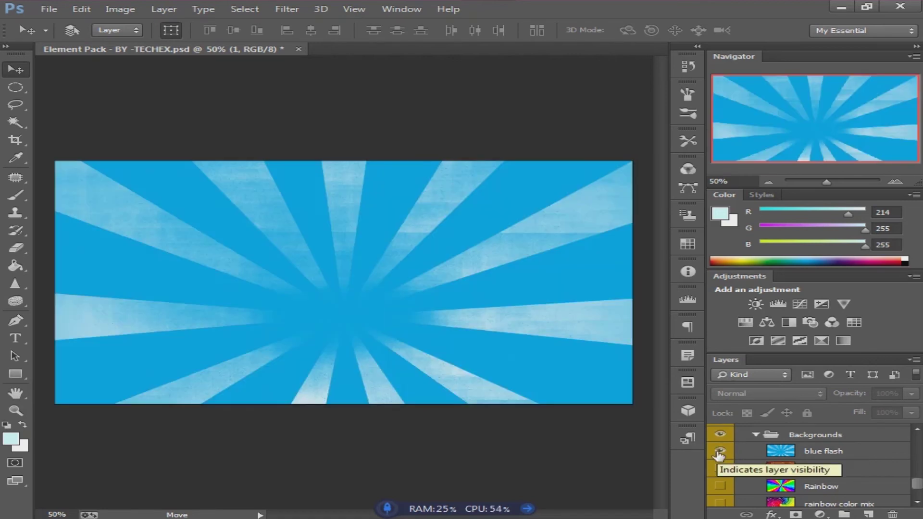
pyautogui.click(720, 451)
pyautogui.click(720, 468)
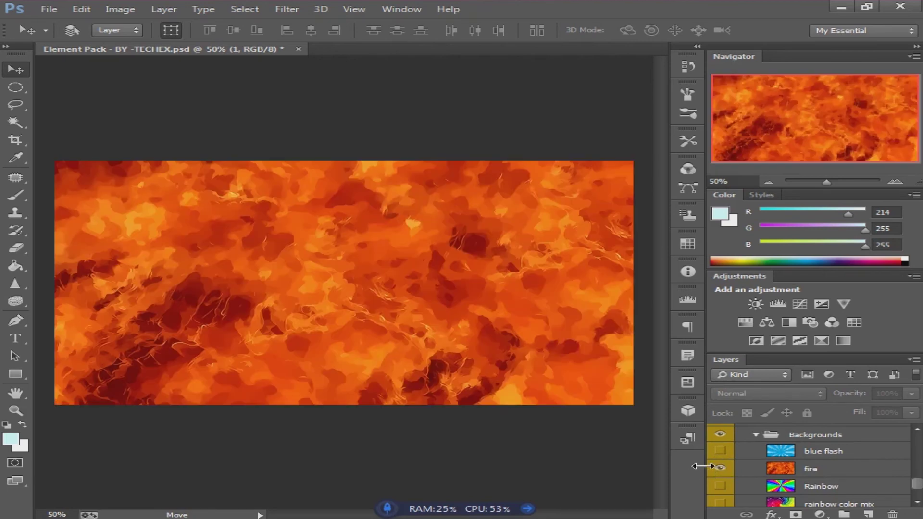
pyautogui.click(720, 467)
# Step: Preview and hide the Rainbow and rainbow color mix swirls, then collapse Backgrounds
pyautogui.click(721, 486)
pyautogui.click(723, 486)
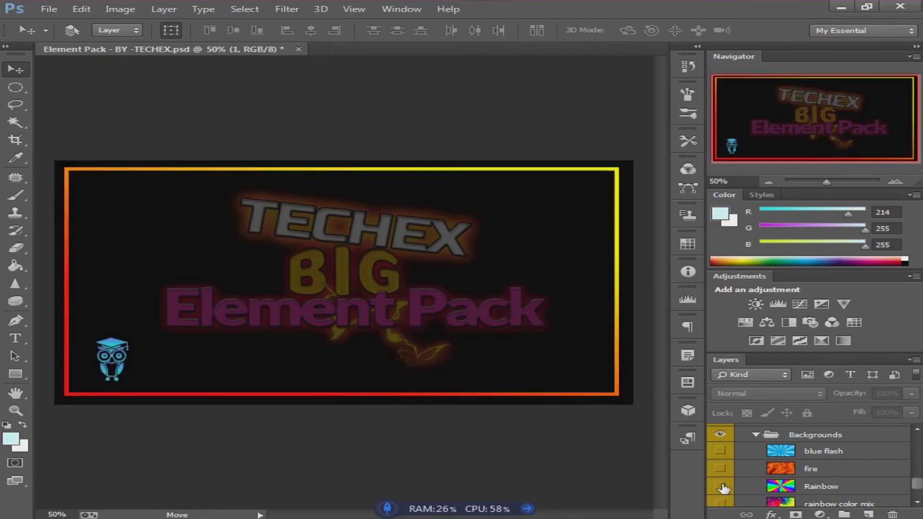
pyautogui.click(720, 503)
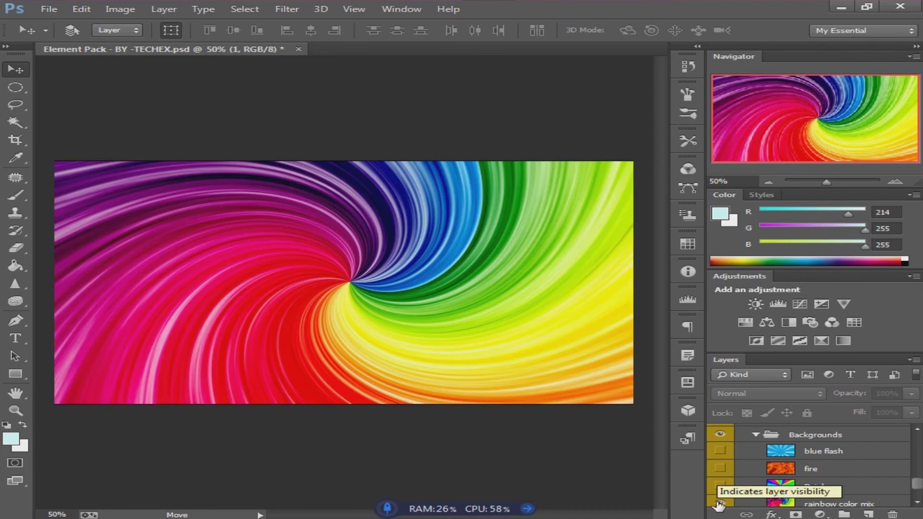
pyautogui.click(720, 503)
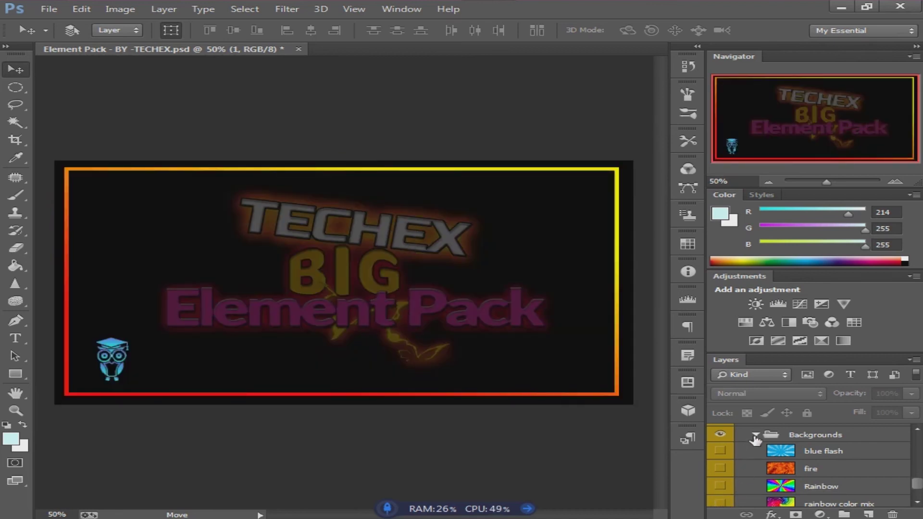
pyautogui.click(756, 435)
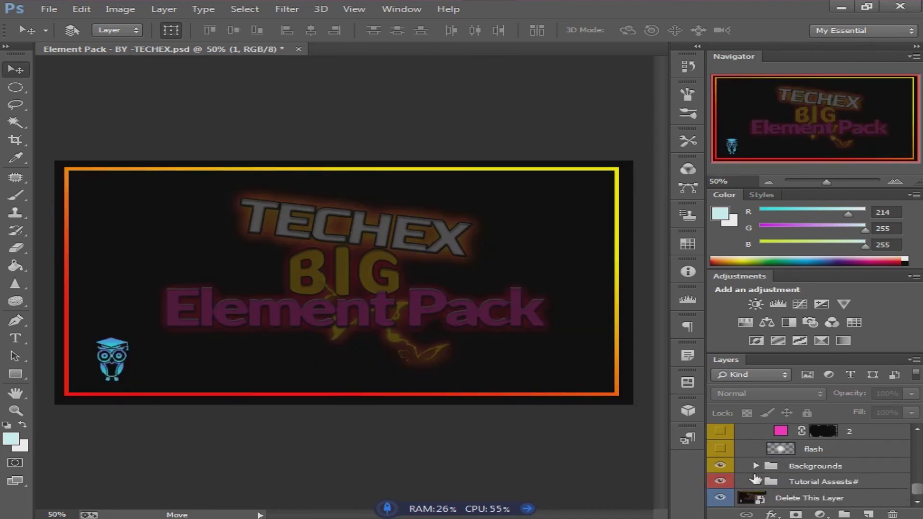
pyautogui.click(834, 482)
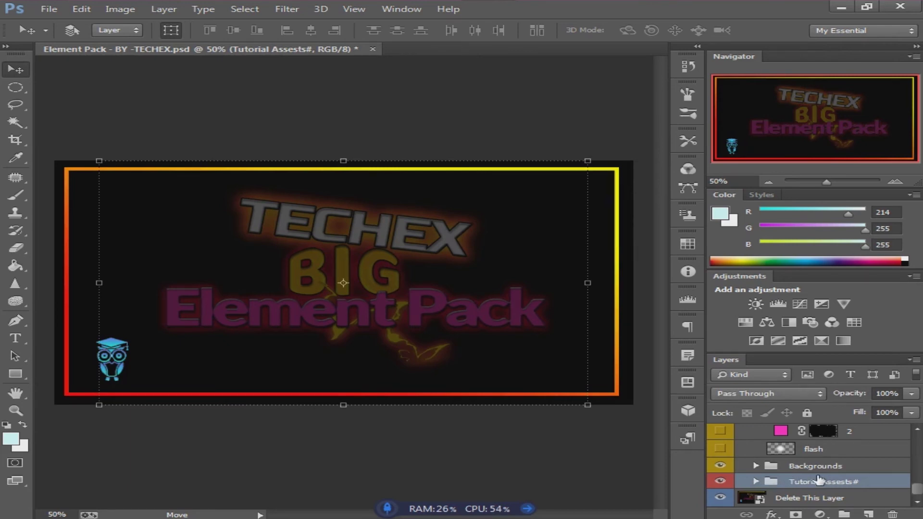
# Step: Expand Tutorial Assests# and preview, then hide, the walking man, glasses and T-shirt photos
pyautogui.click(756, 482)
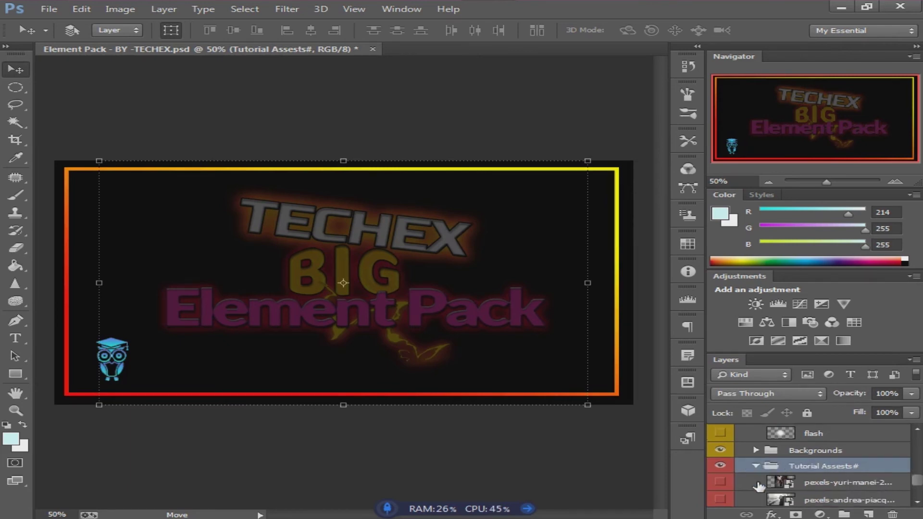
pyautogui.scroll(-1, 759, 486)
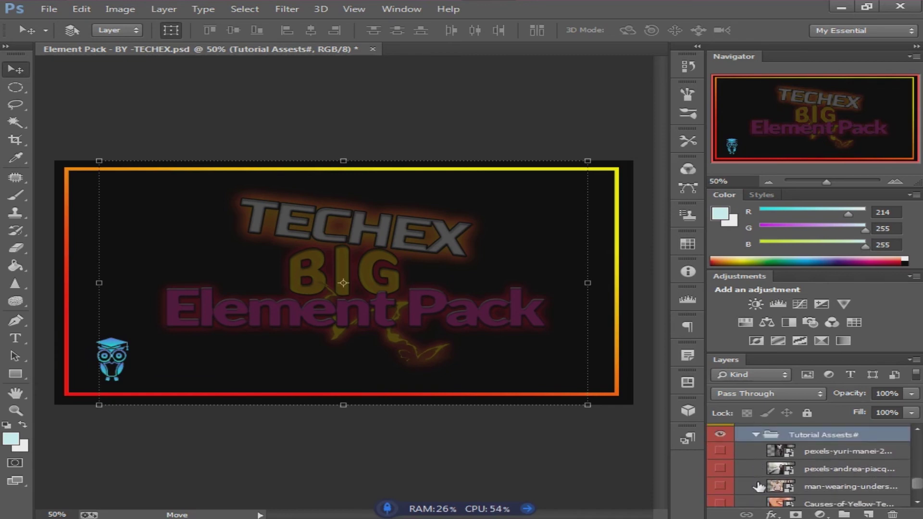
pyautogui.click(719, 451)
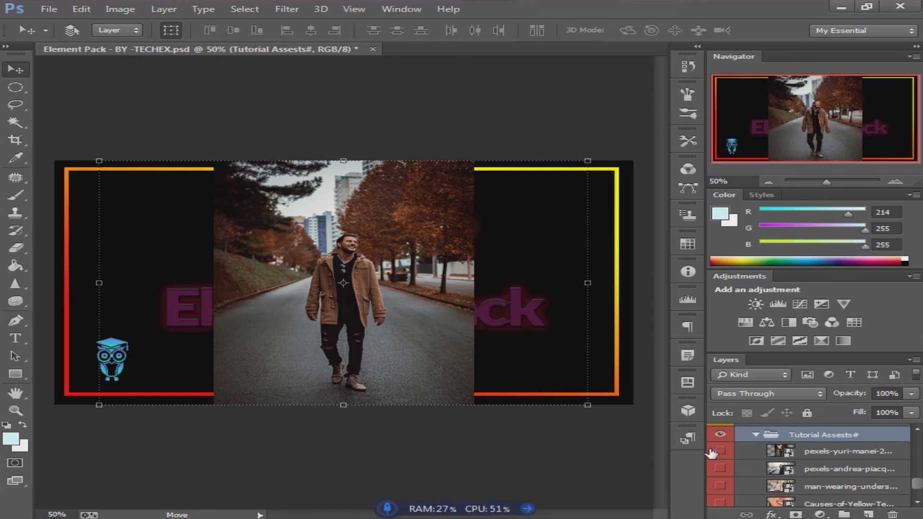
pyautogui.click(720, 452)
pyautogui.click(720, 469)
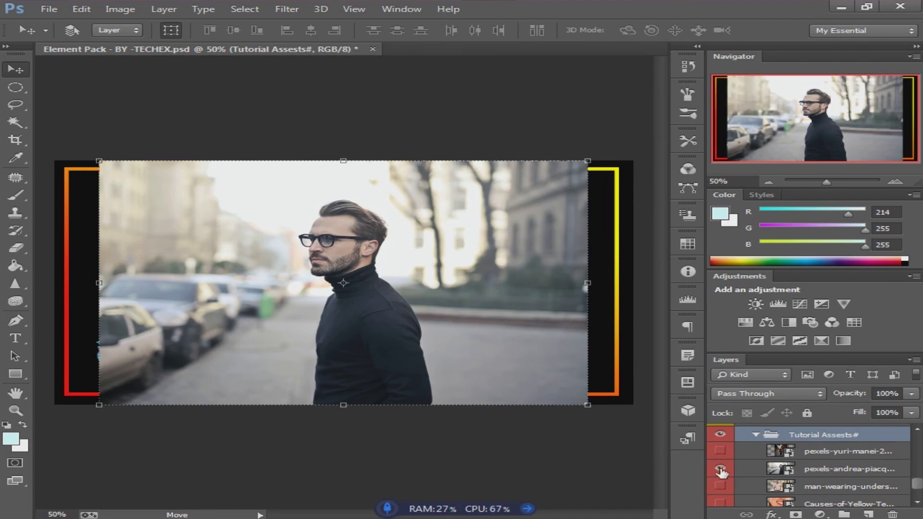
pyautogui.click(720, 470)
pyautogui.click(721, 486)
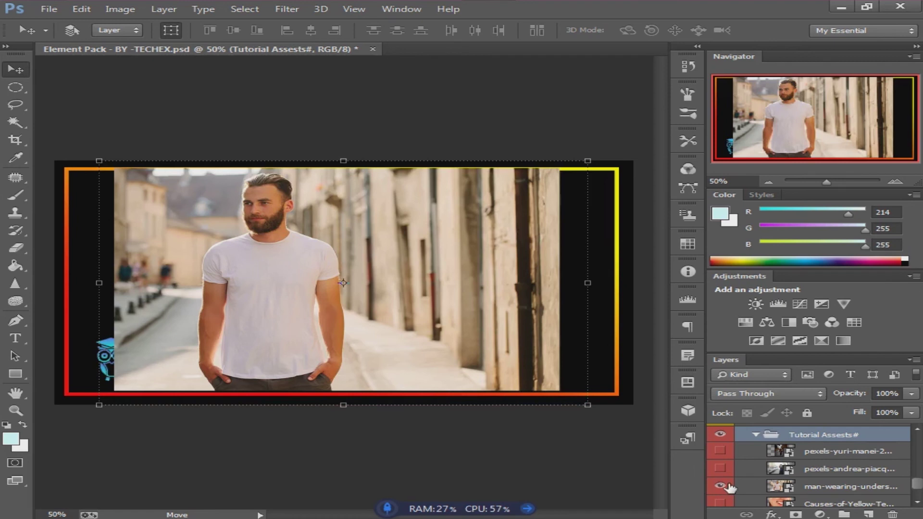
pyautogui.click(720, 486)
pyautogui.scroll(-2, 728, 488)
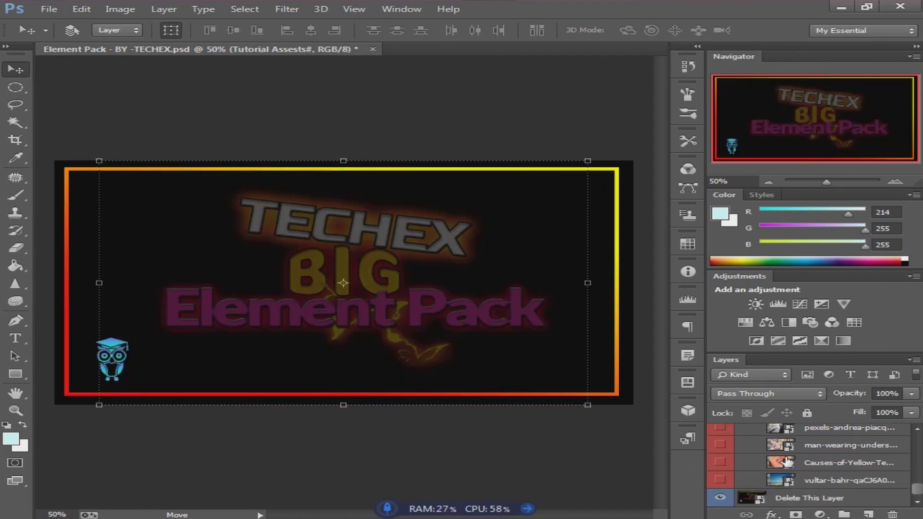
# Step: Collapse the Tutorial Assests# group and return to the top of the layer list
pyautogui.scroll(3, 791, 478)
pyautogui.scroll(1, 789, 476)
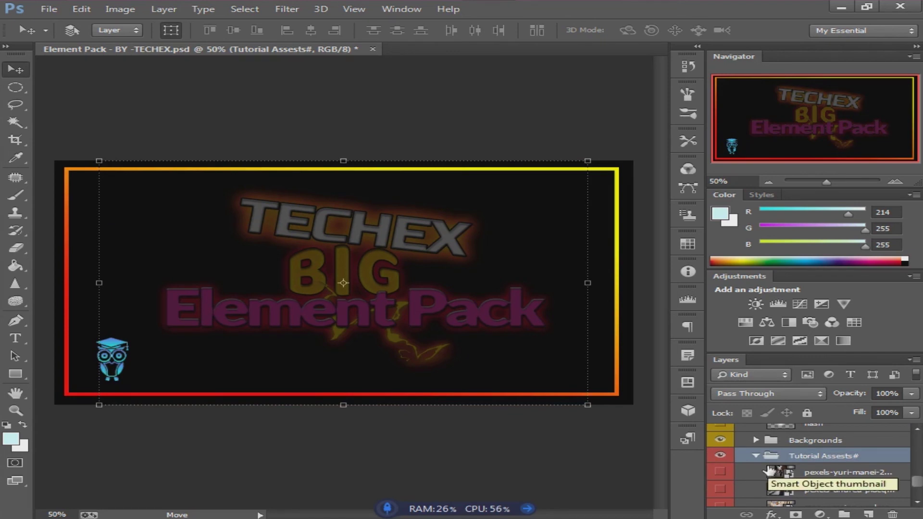
pyautogui.scroll(-3, 770, 471)
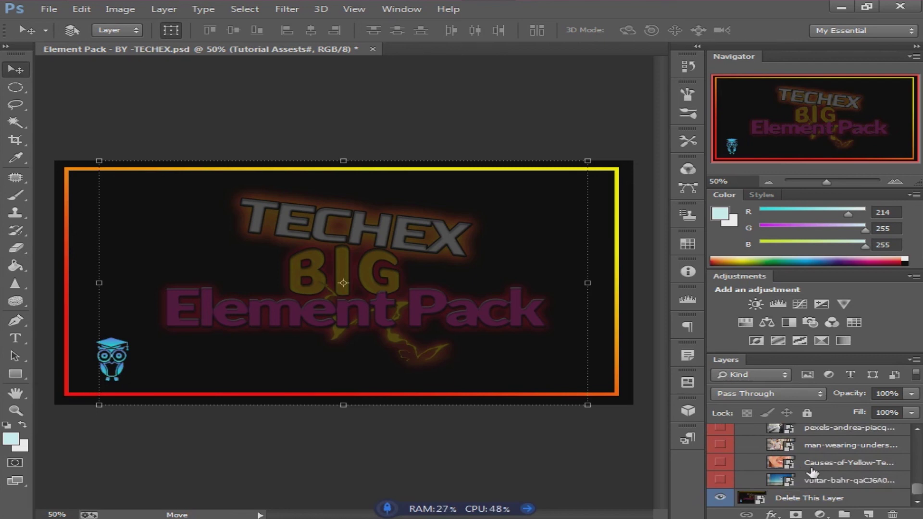
pyautogui.scroll(3, 791, 465)
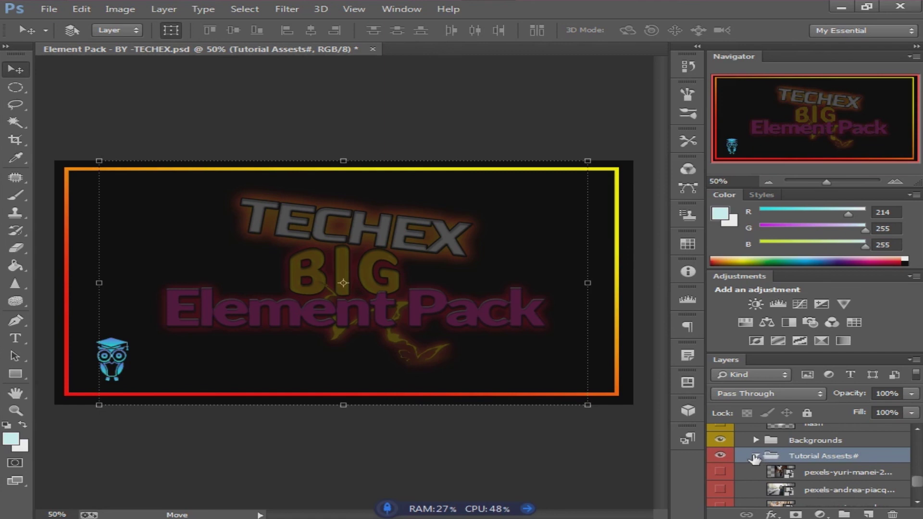
pyautogui.click(754, 456)
pyautogui.scroll(1, 756, 478)
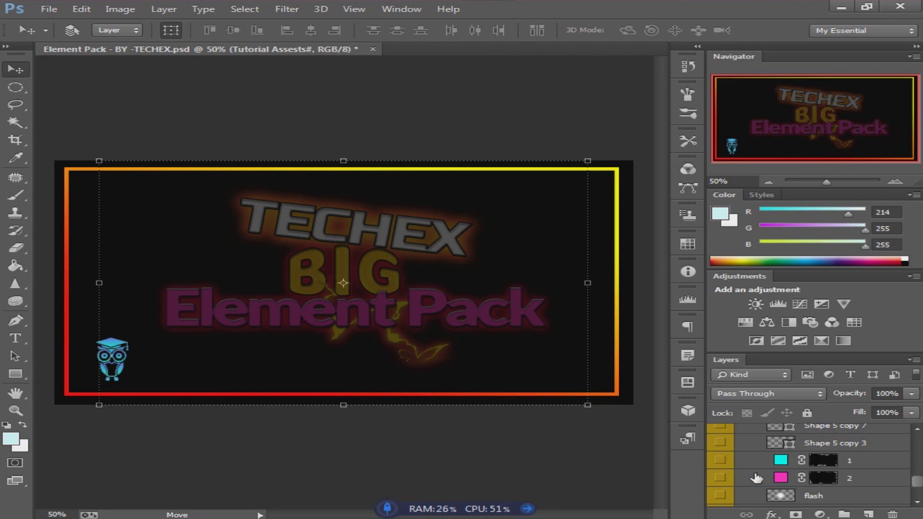
pyautogui.scroll(6, 757, 478)
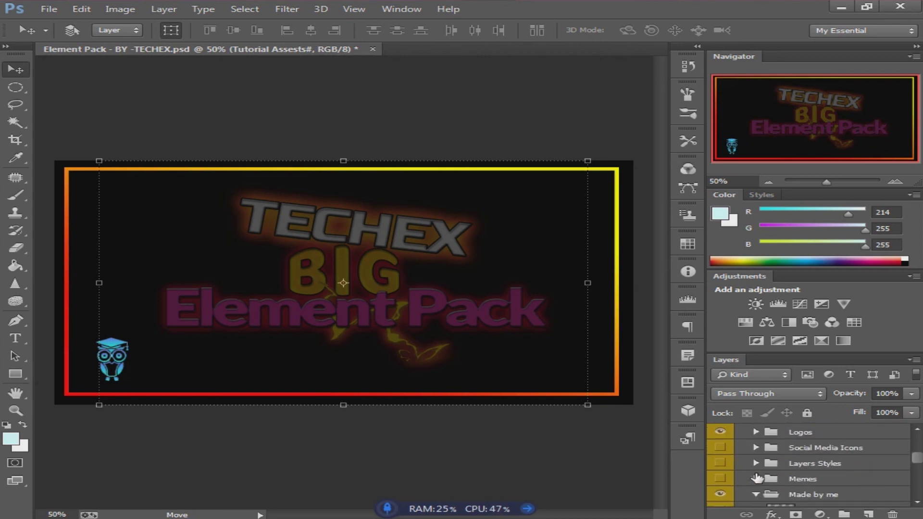